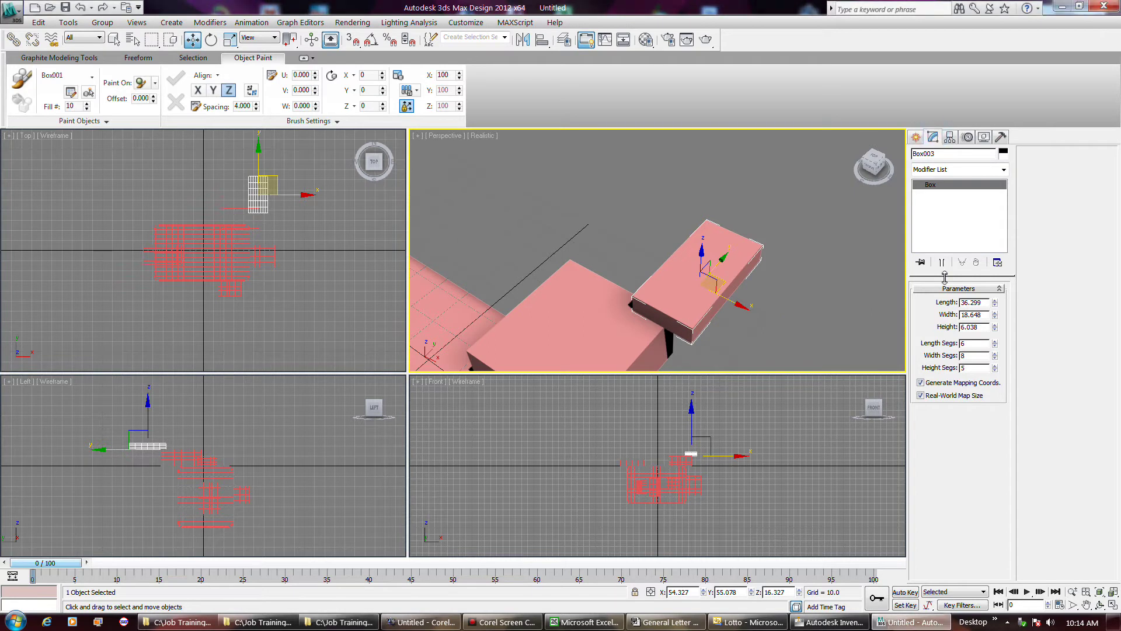
left_click(917, 138)
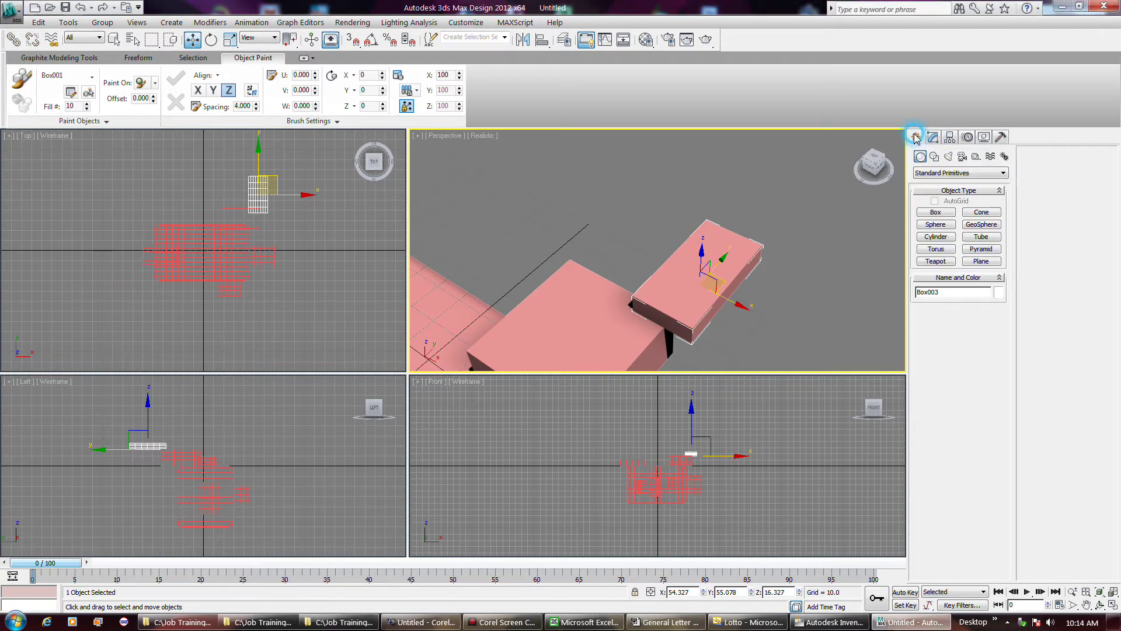
left_click(950, 138)
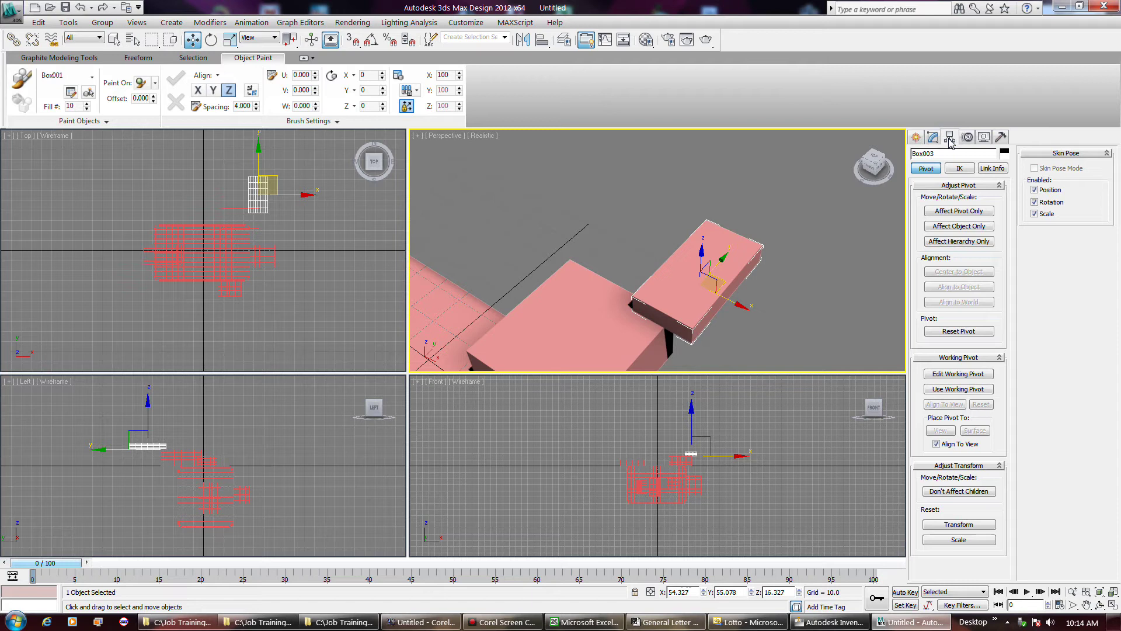
left_click(916, 137)
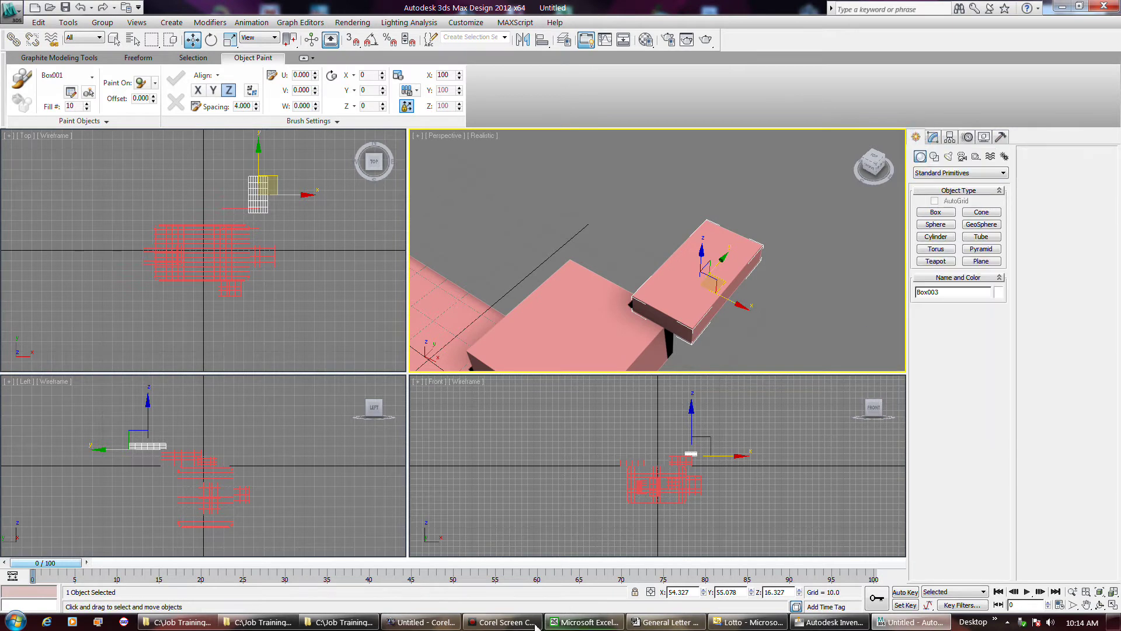
Convert the selected box to an editable poly
right_click(690, 297)
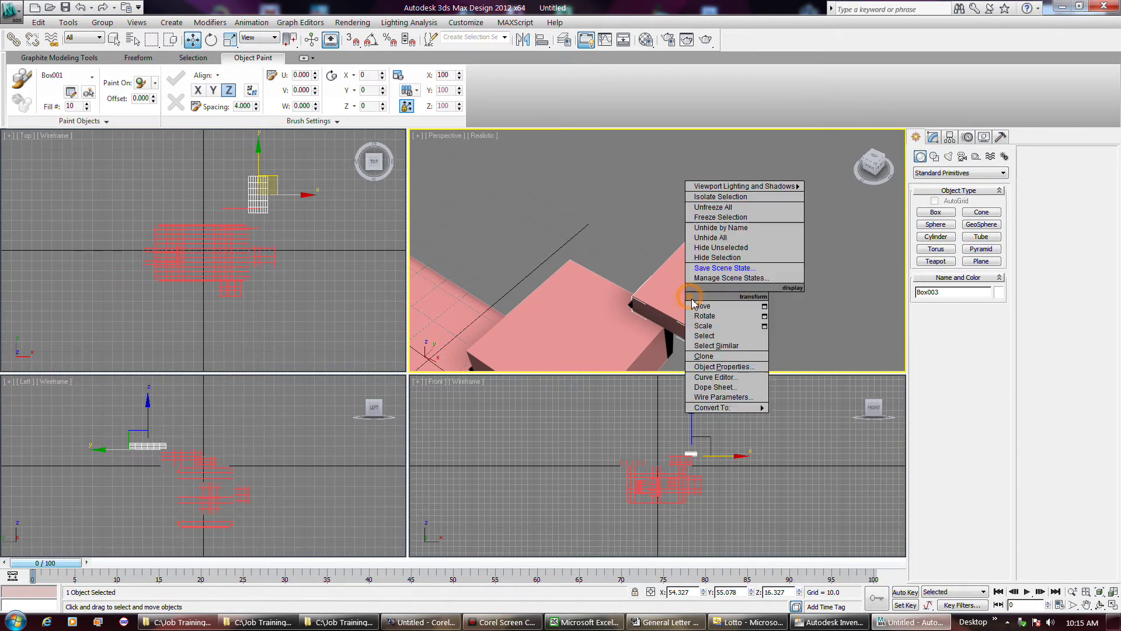
mouse_move(730, 407)
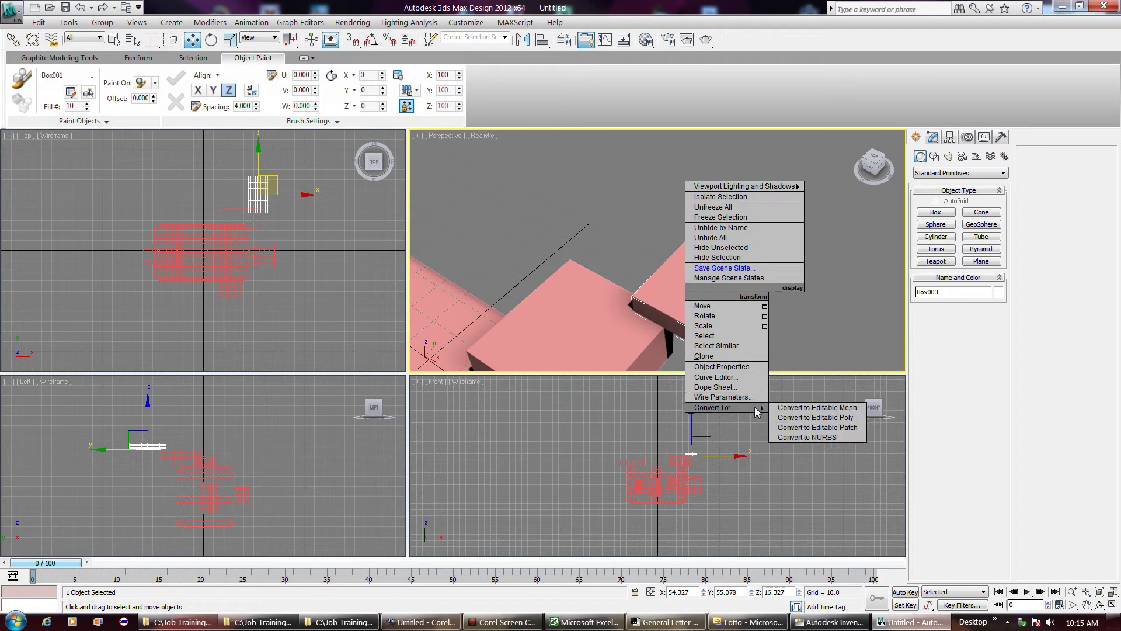
left_click(798, 417)
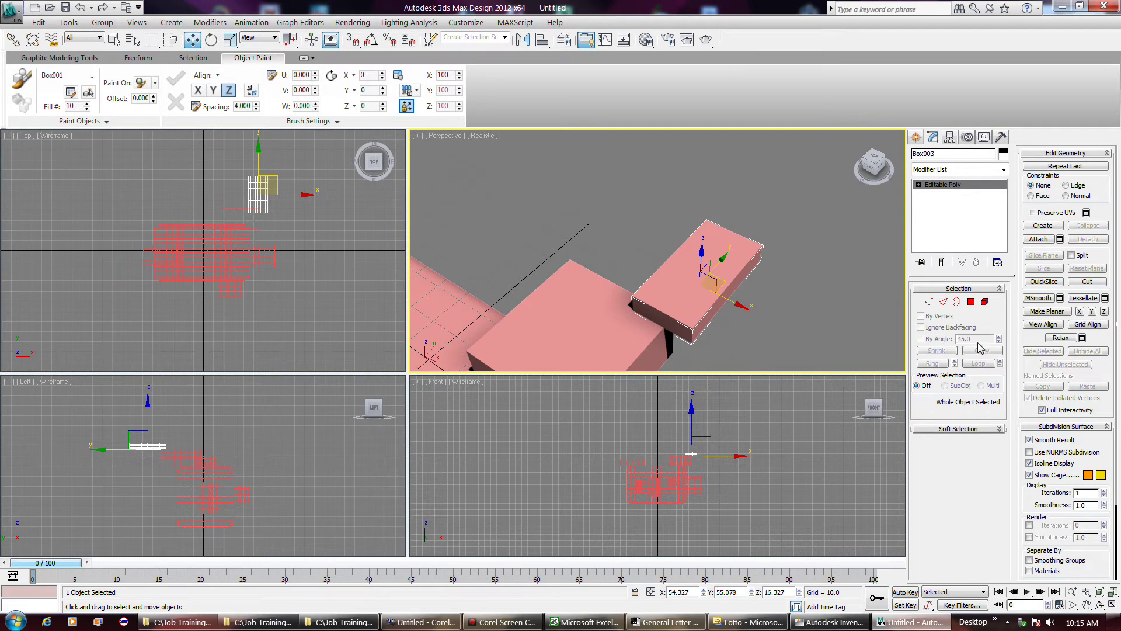
Select a block of six polygons, three wide and two long, near the far end of the box's upper face
left_click(972, 301)
left_click(713, 265)
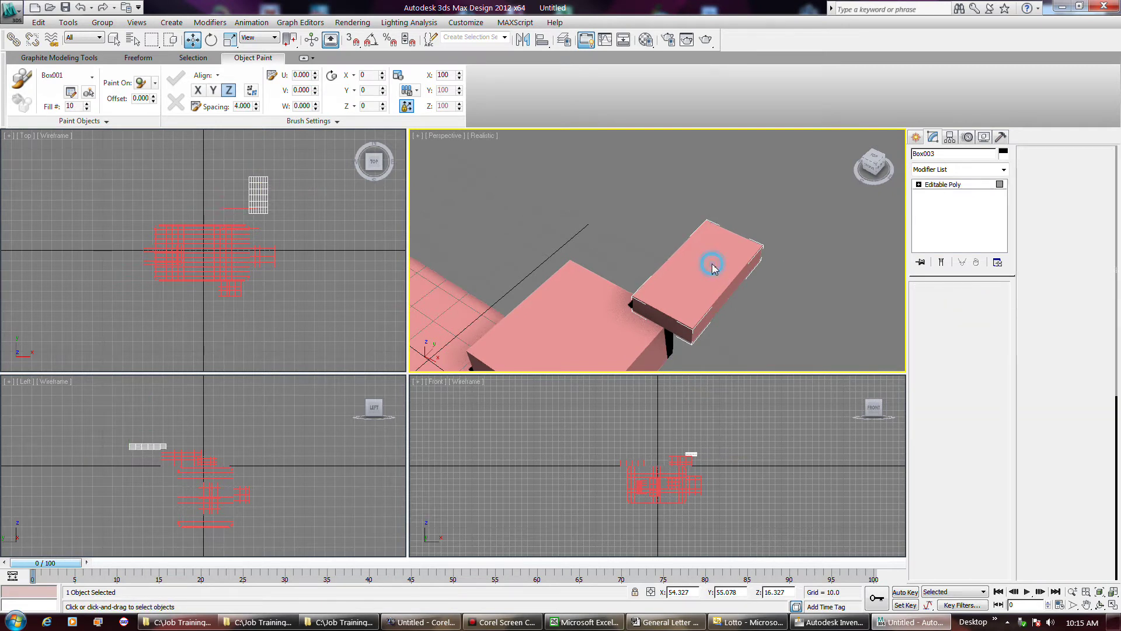
scroll(713, 270, "up", 3)
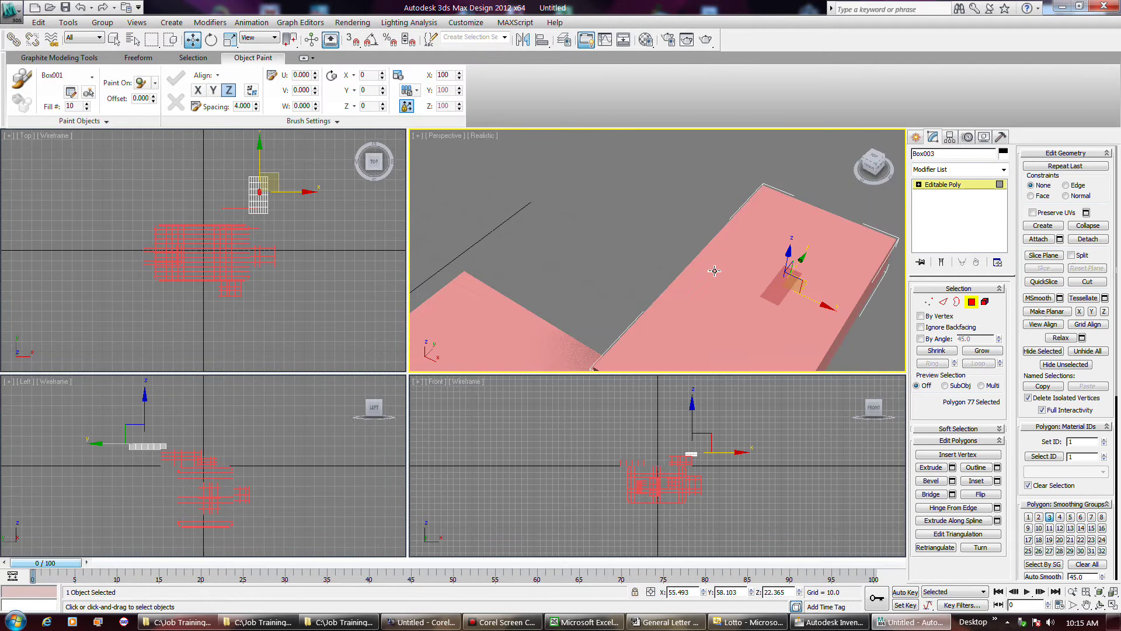
left_click(761, 276, "shift")
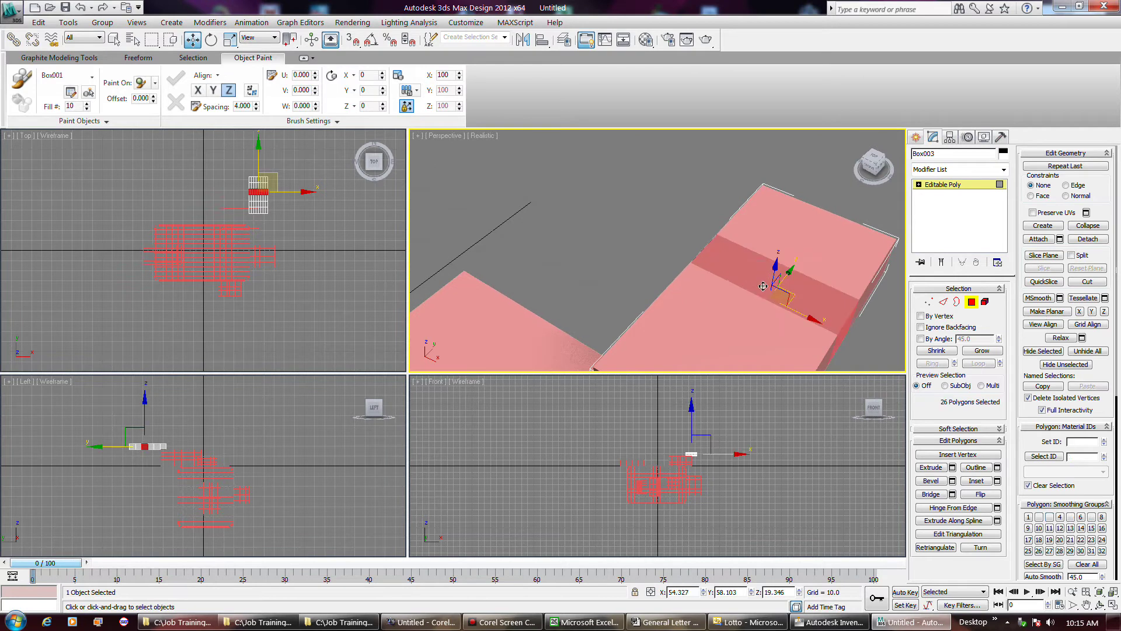
left_click(822, 279)
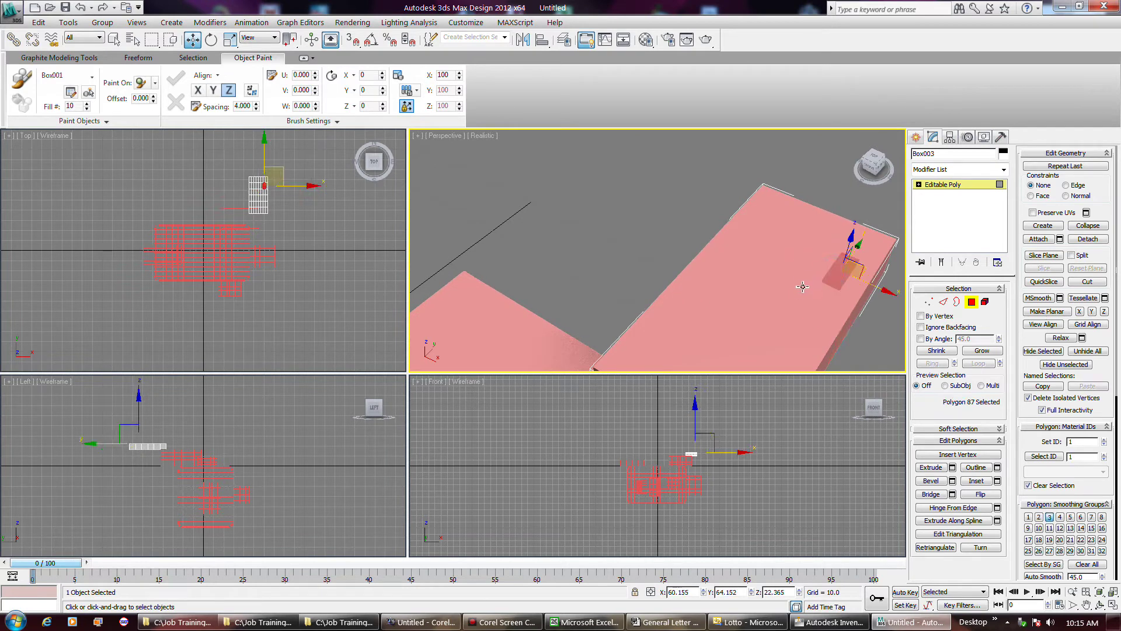
left_click(806, 273, "ctrl")
left_click(820, 279, "ctrl")
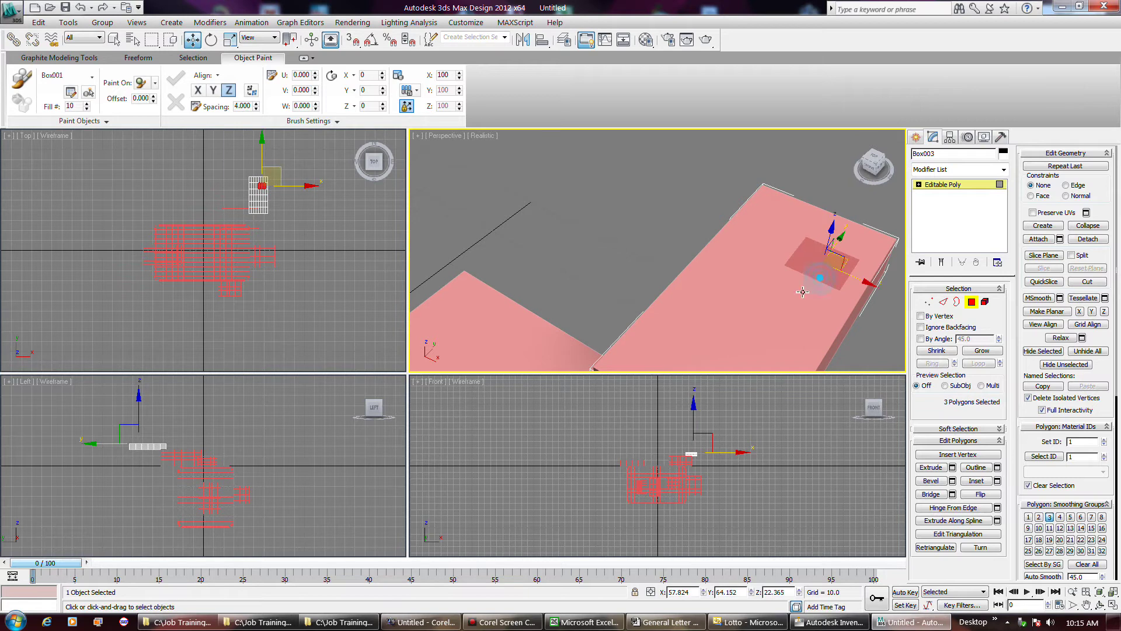
left_click(778, 284, "ctrl")
left_click(795, 292, "ctrl")
left_click(811, 303, "ctrl")
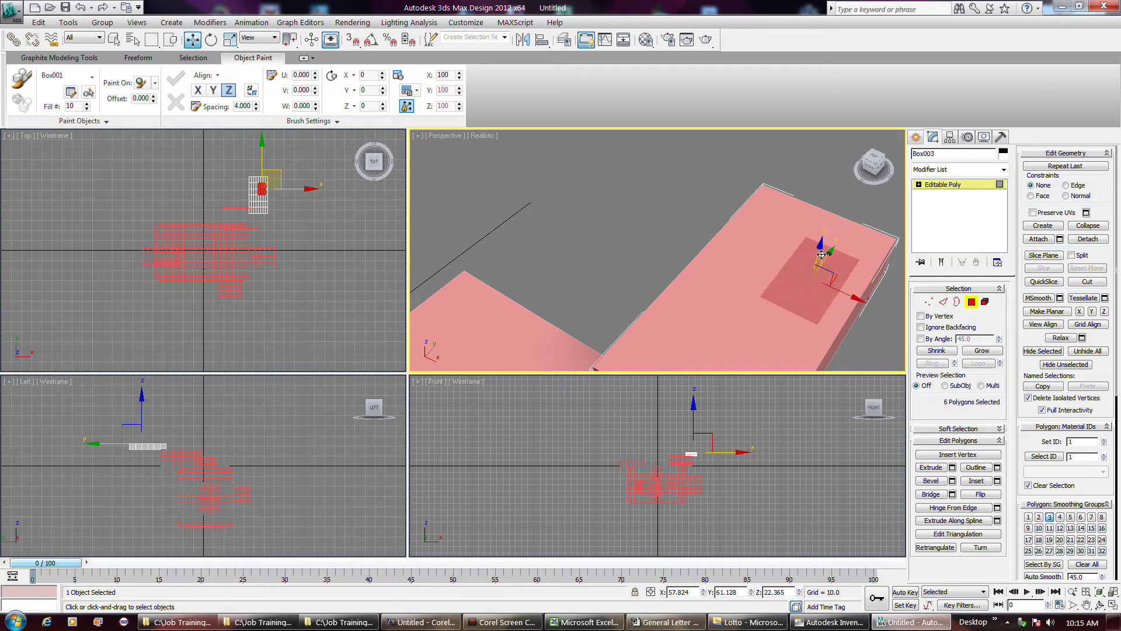
Raise the six selected polygons along Z to a height of about 27.7
left_click_drag(820, 248, 820, 214)
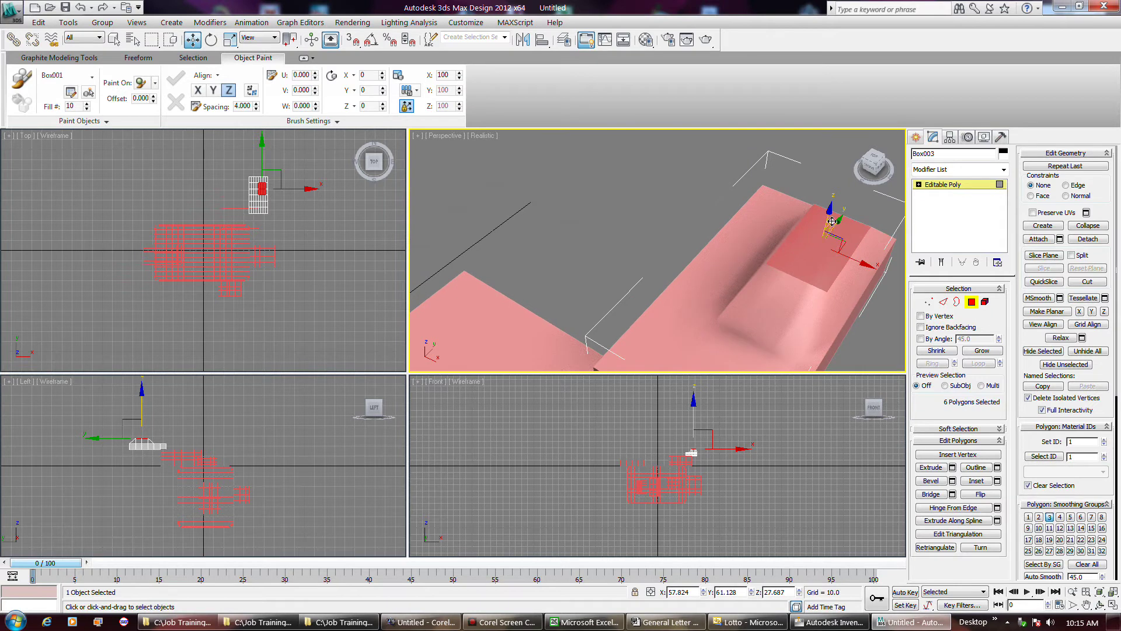
mouse_move(839, 241)
left_mouse_down()
mouse_move(833, 225)
mouse_move(817, 260)
mouse_move(823, 232)
mouse_move(824, 245)
left_mouse_up()
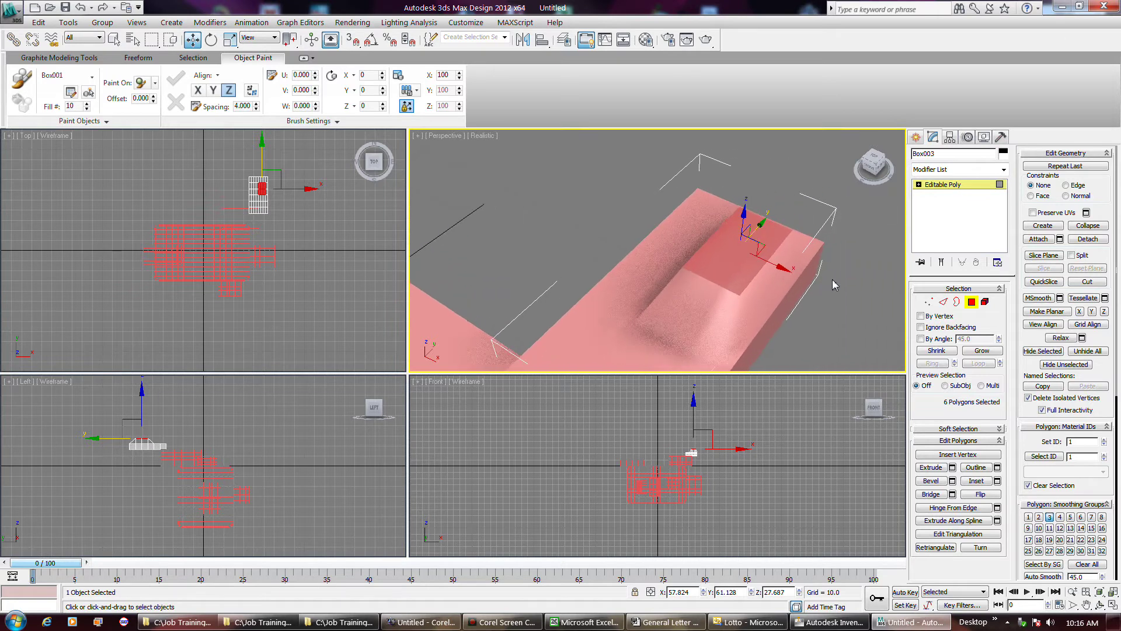
middle_click_drag(832, 279, 783, 260, "alt")
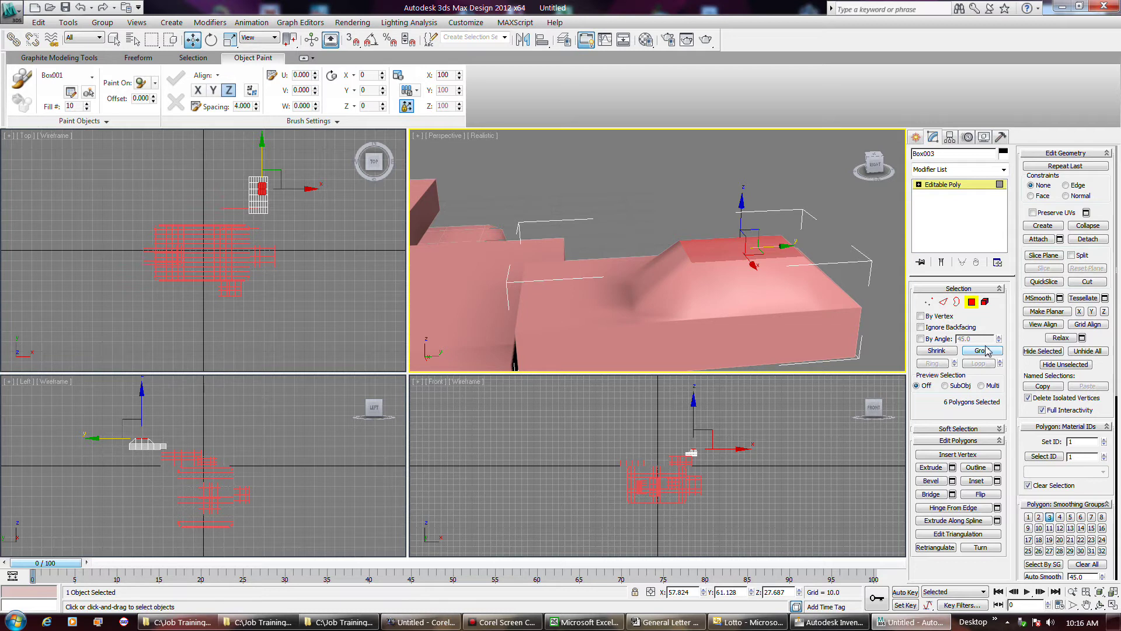
Extrude the six raised polygons upward into a straight block
left_click(931, 468)
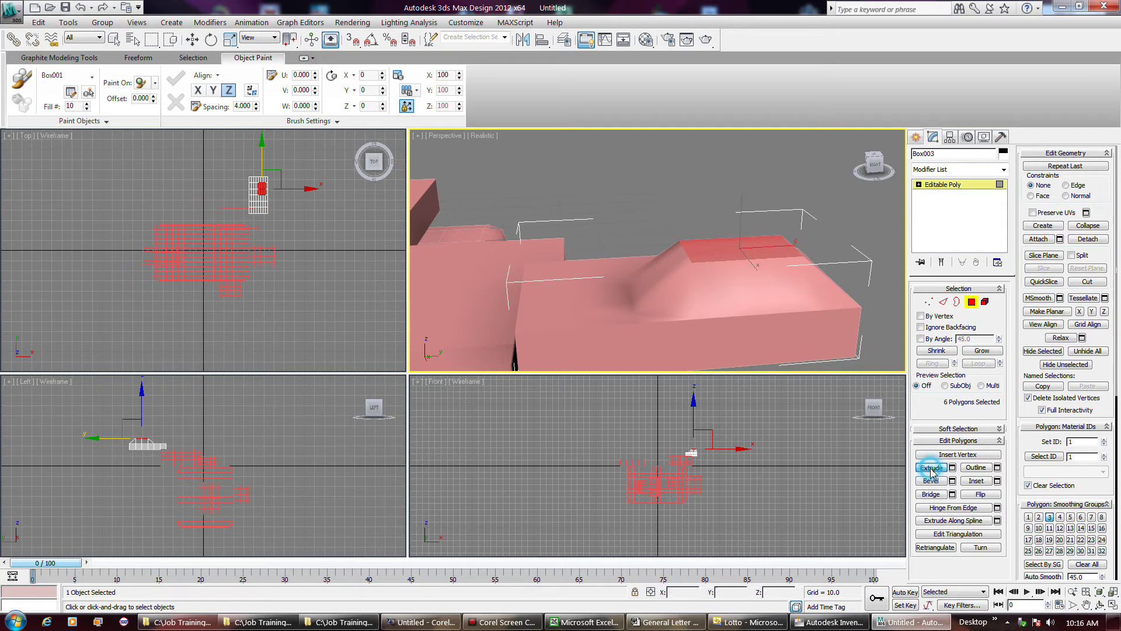
left_click(744, 250)
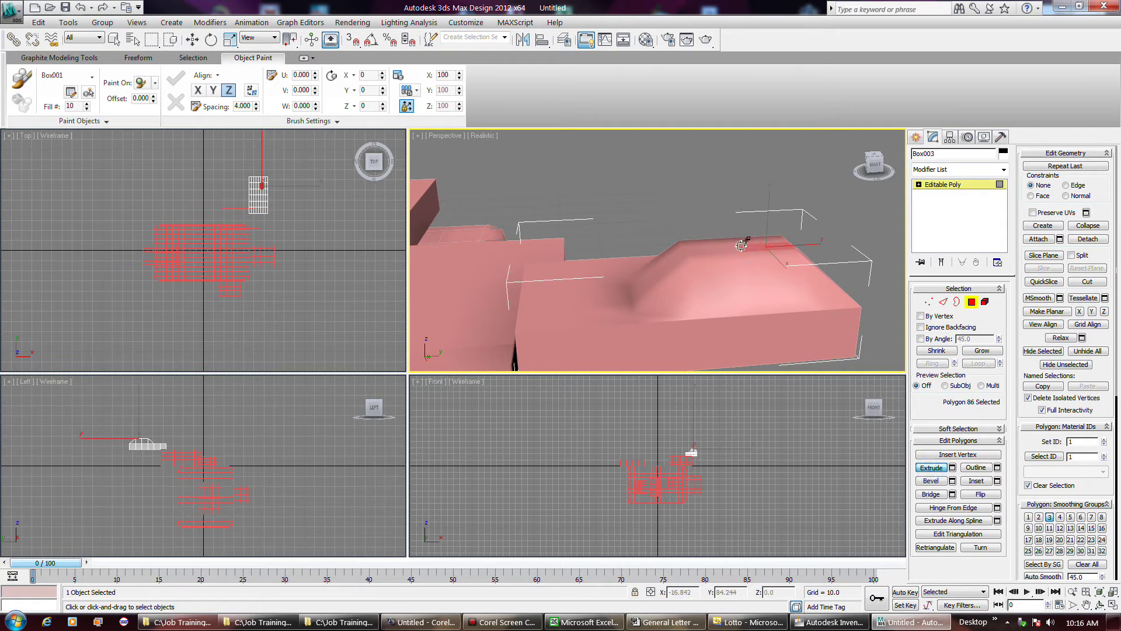
key("ctrl+z")
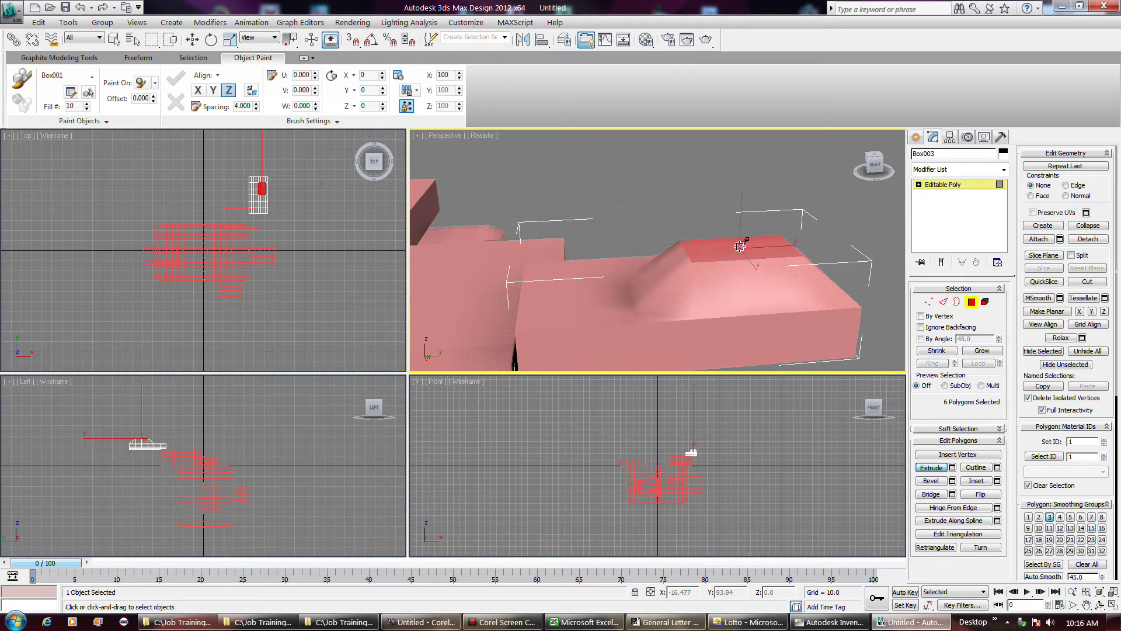
left_click_drag(742, 244, 751, 220)
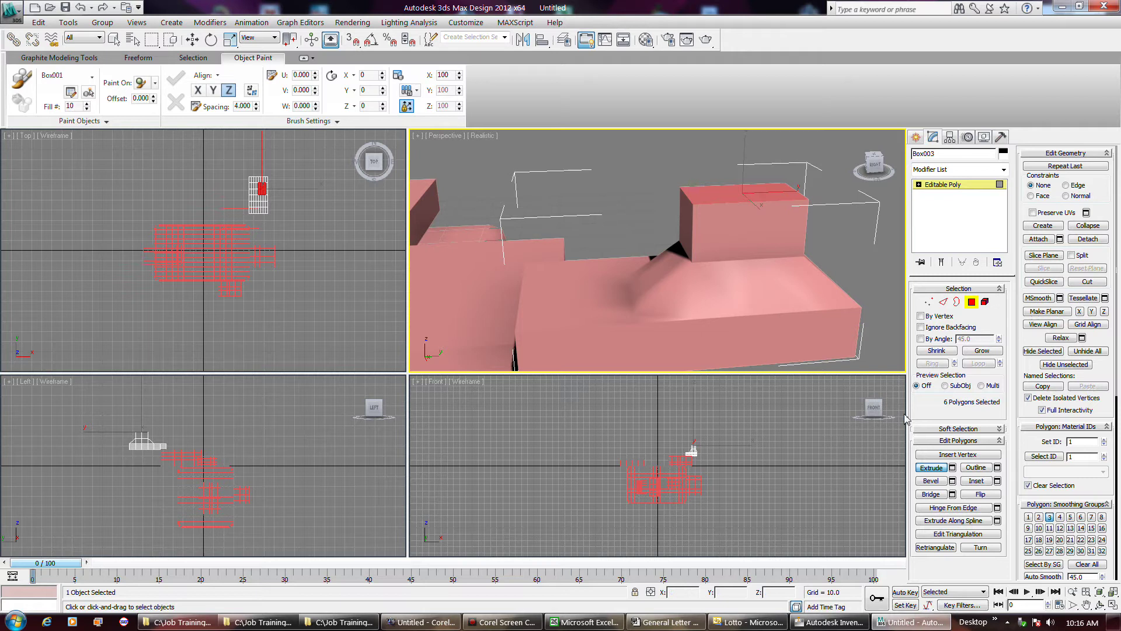
Bevel the block's upper faces upward so that they taper inward
left_click(931, 481)
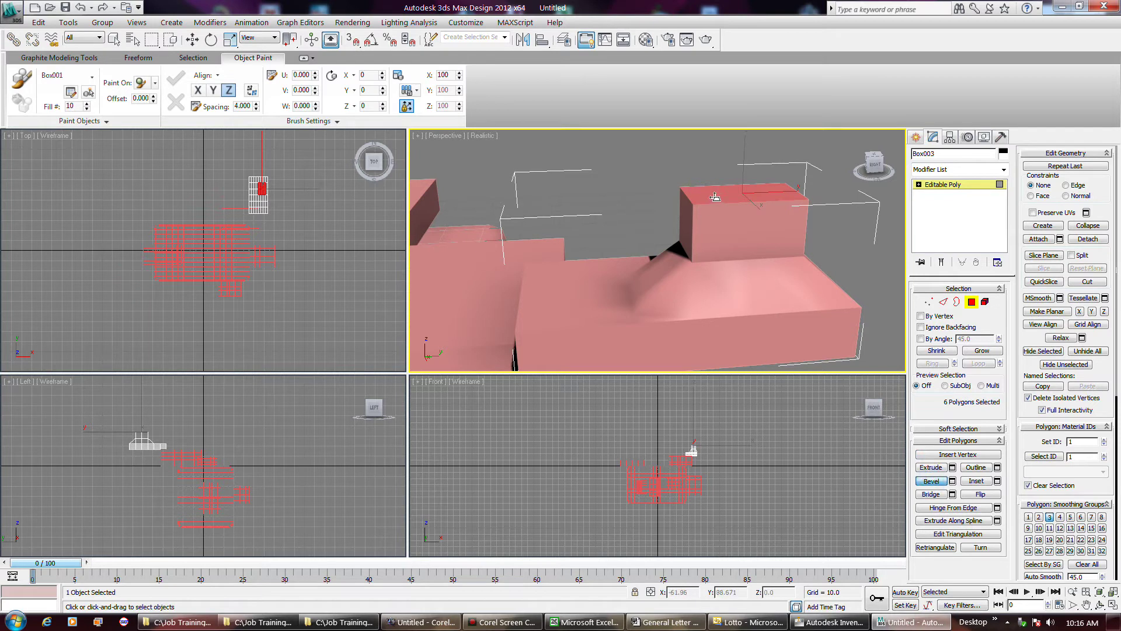
left_click_drag(713, 197, 725, 185)
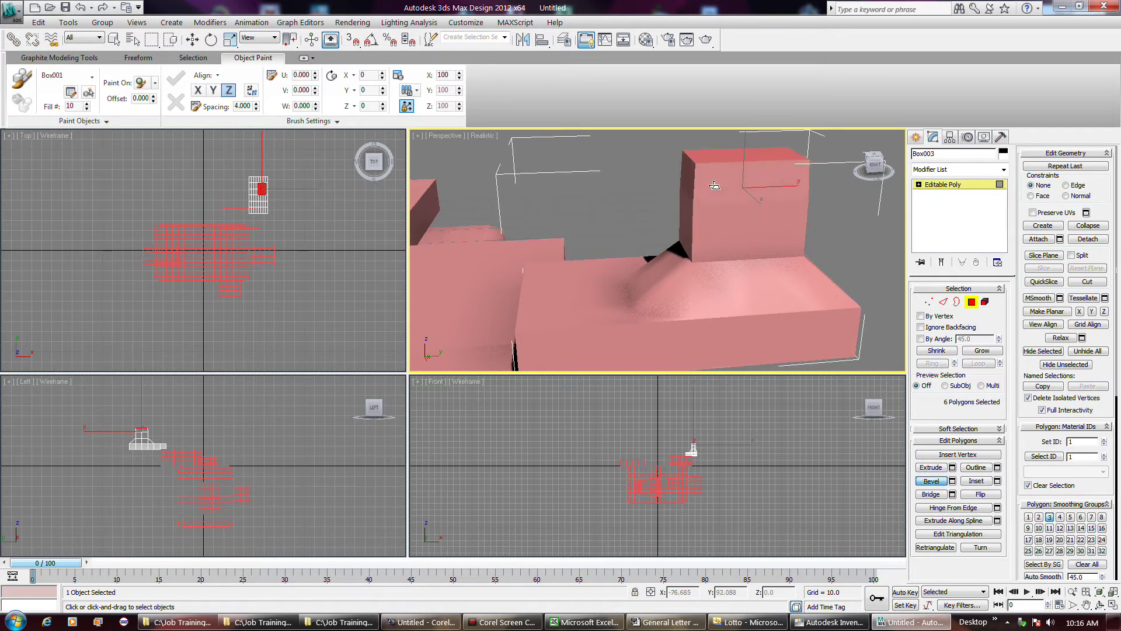
left_click(669, 188)
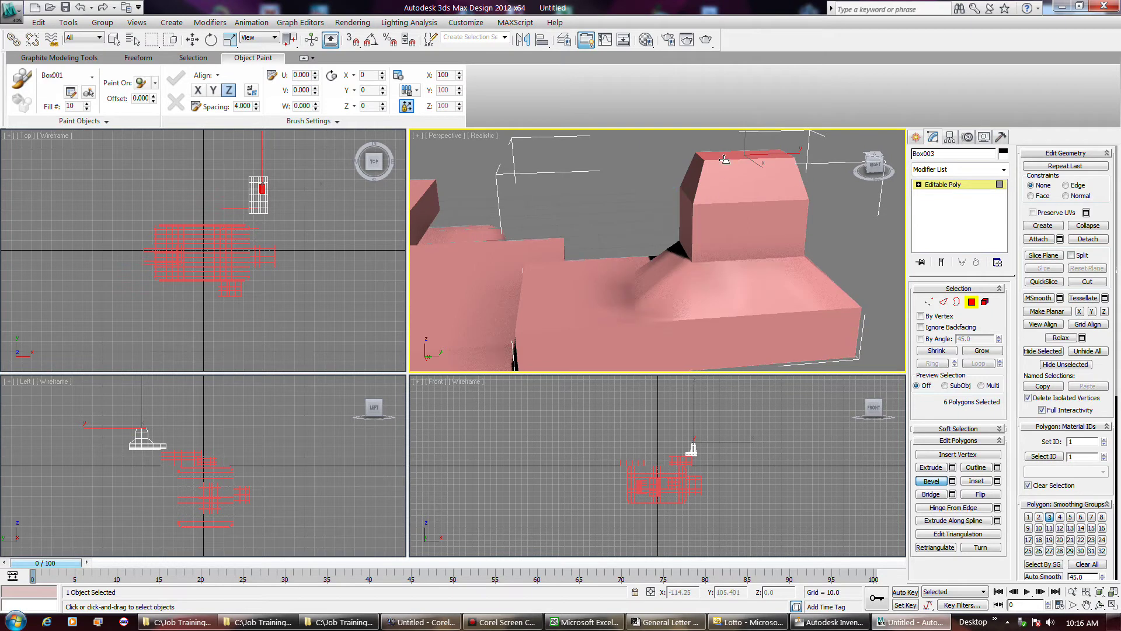
Extrude the tapered block's uppermost faces a short distance further upward
left_click(932, 467)
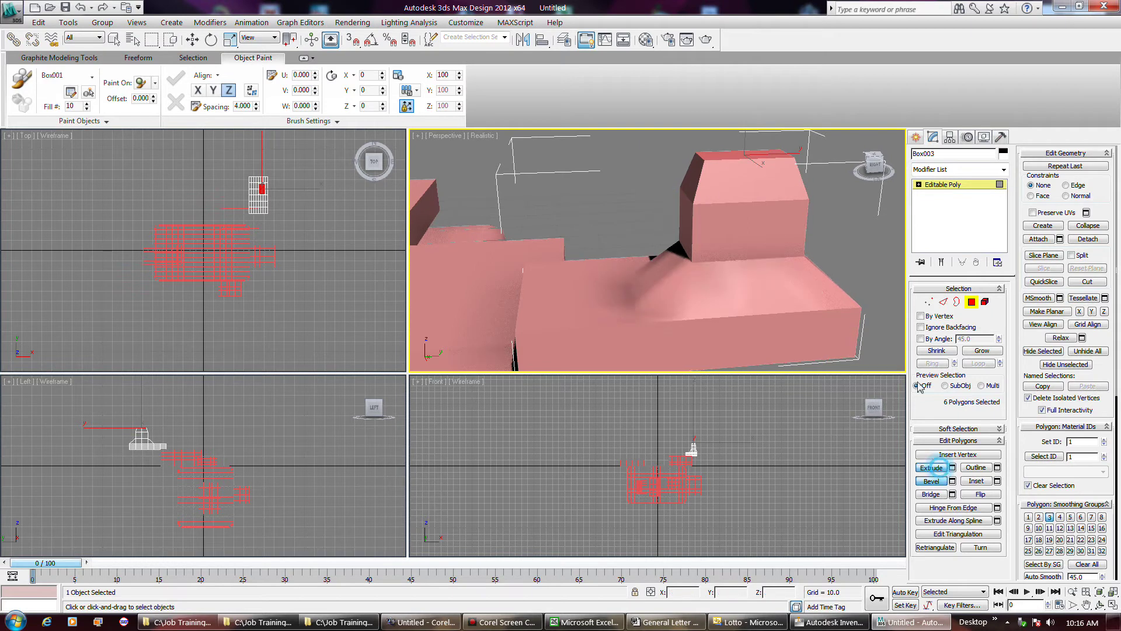
left_click_drag(730, 158, 730, 144)
middle_click_drag(759, 166, 718, 175)
middle_click_drag(751, 227, 723, 230)
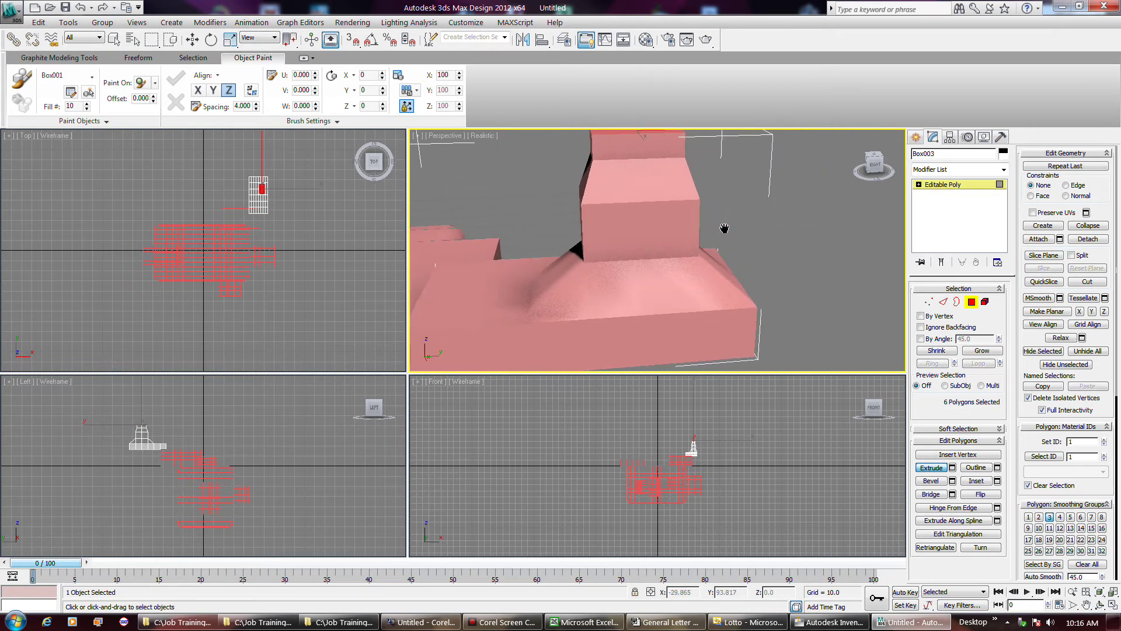
middle_click_drag(807, 215, 822, 246)
middle_click_drag(821, 202, 838, 252)
scroll(762, 250, "down", 3)
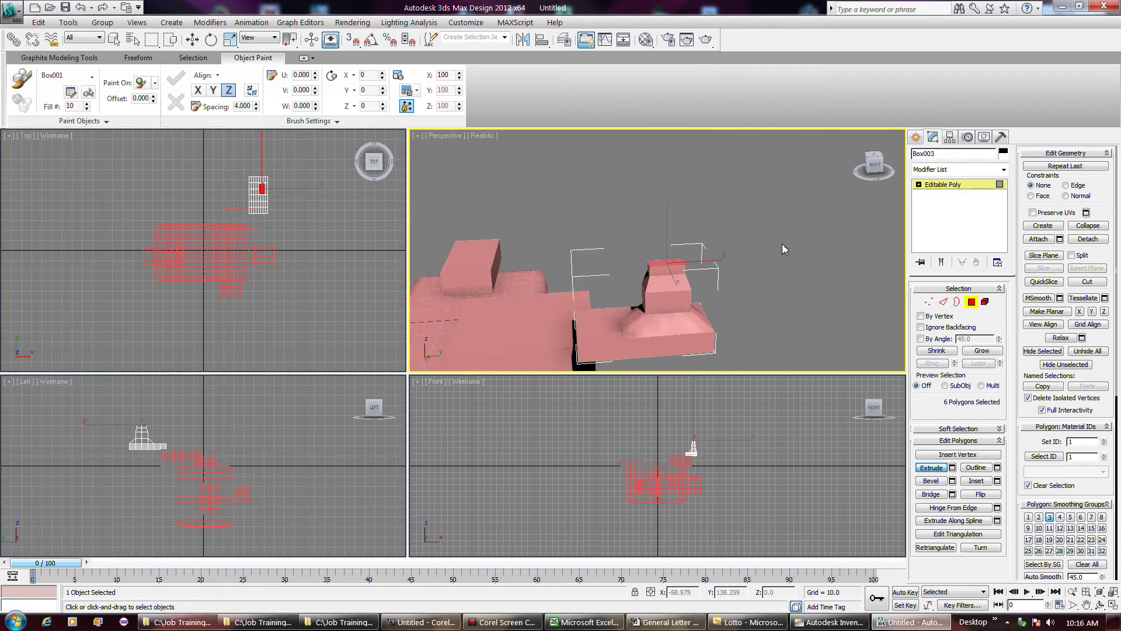
scroll(671, 239, "up", 3)
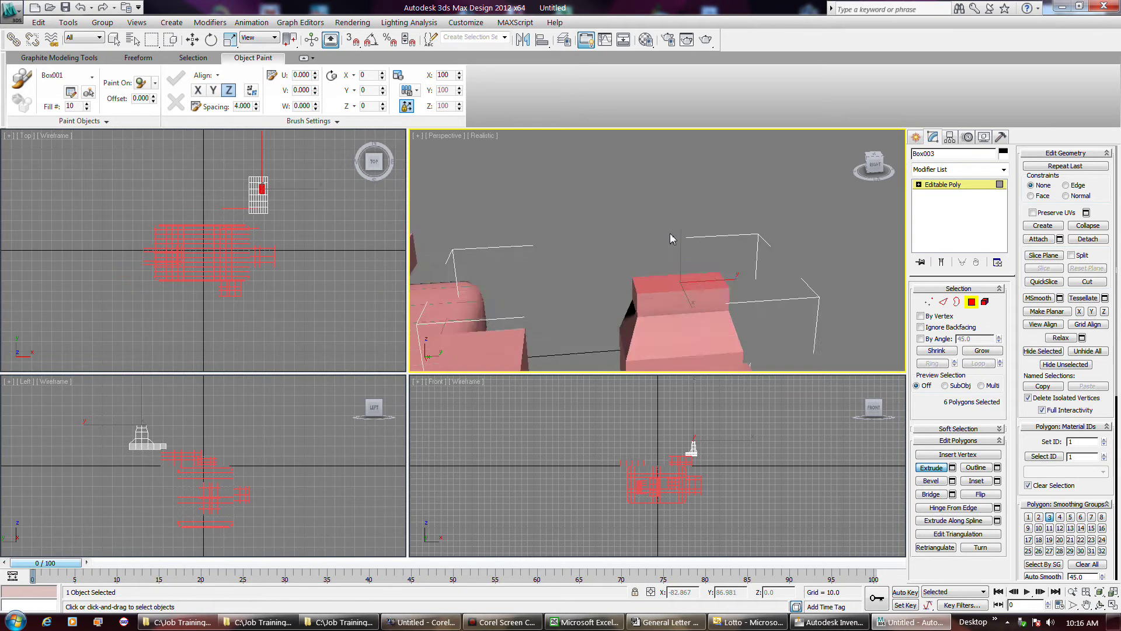
mouse_move(787, 275)
middle_mouse_down()
mouse_move(788, 260)
mouse_move(766, 273)
mouse_move(769, 243)
mouse_move(782, 264)
mouse_move(779, 246)
mouse_move(779, 261)
mouse_move(757, 269)
mouse_move(683, 257)
mouse_move(787, 276)
mouse_move(829, 234)
mouse_move(786, 275)
middle_mouse_up()
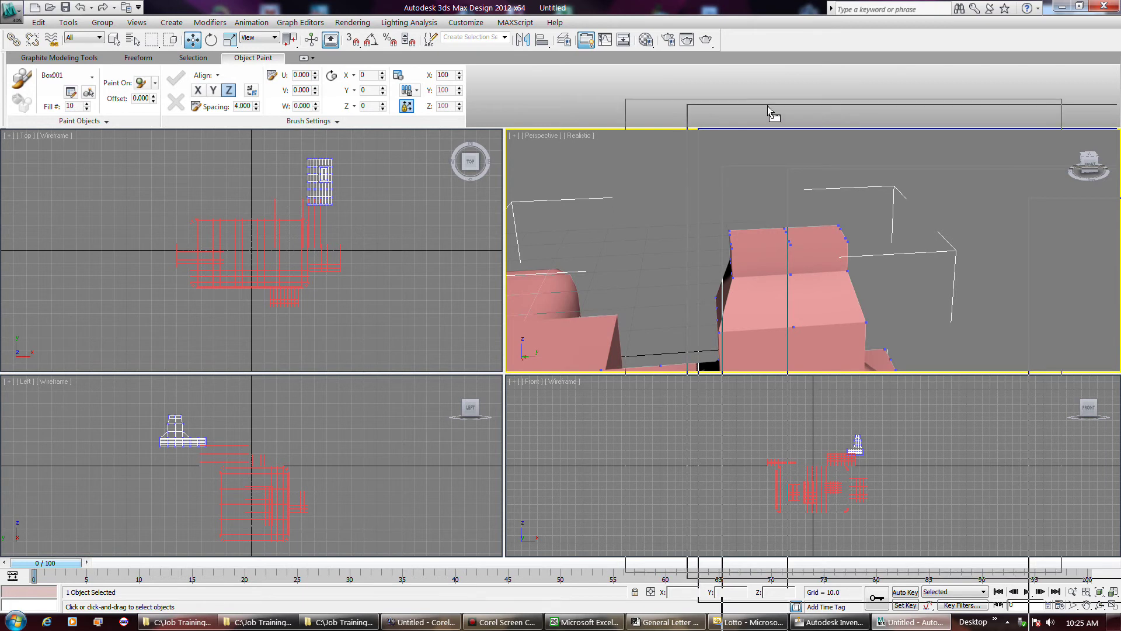
Float the Command Panel over the viewports and switch the editable poly to Border sub-object level
left_click_drag(769, 107, 769, 106)
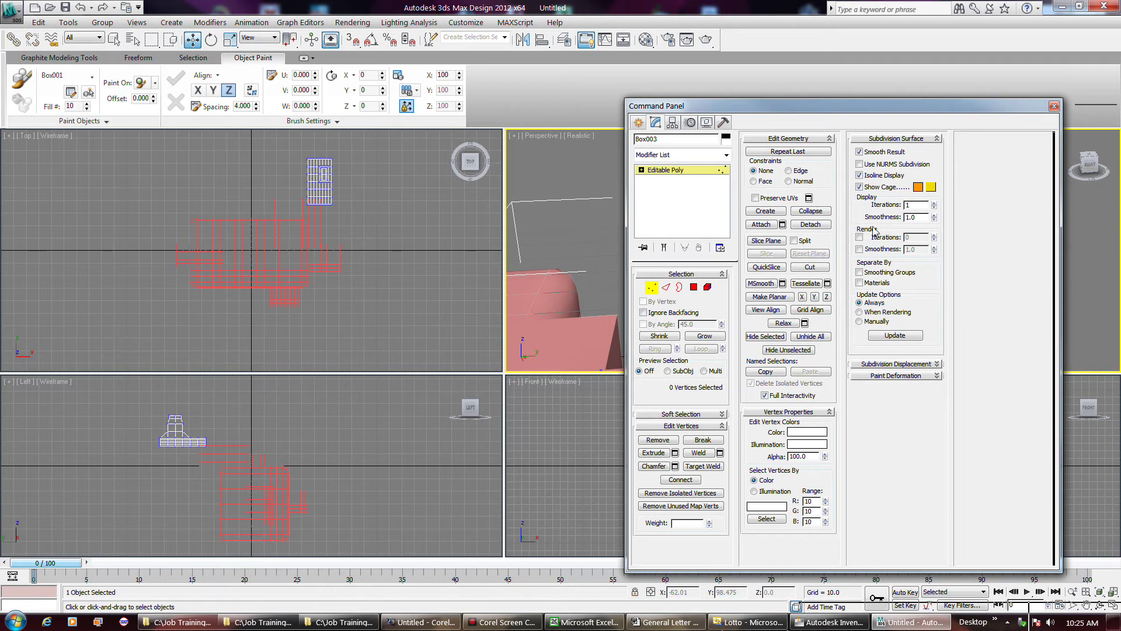
left_click(667, 288)
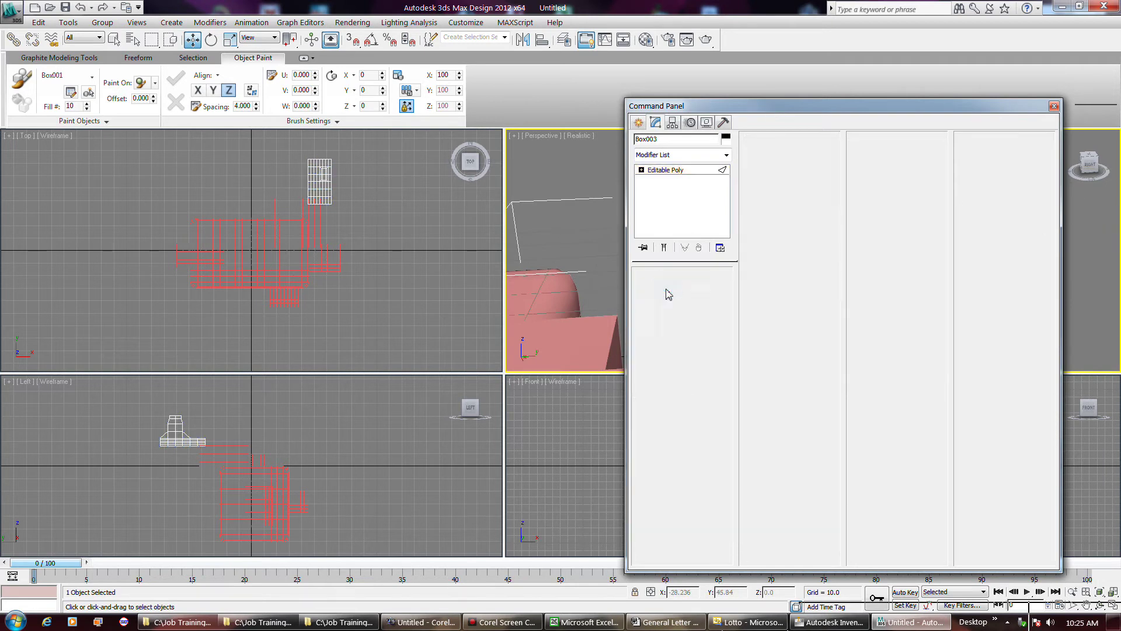
left_click(681, 287)
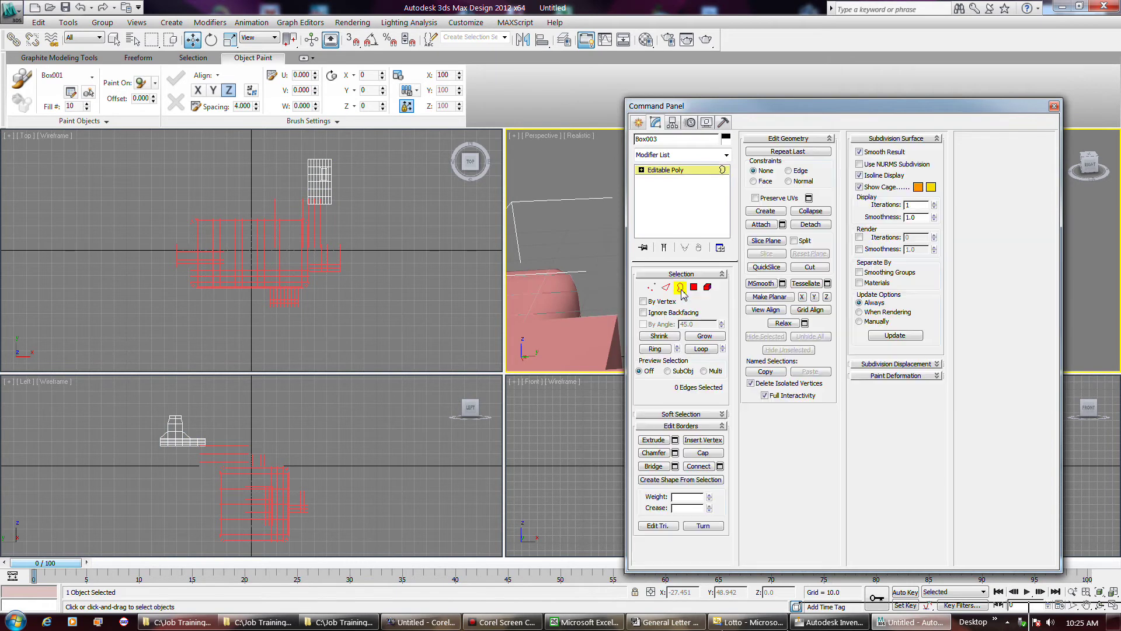
Expand the Paint Deformation, Subdivision Displacement and Soft Selection settings and look through them
left_click(934, 376)
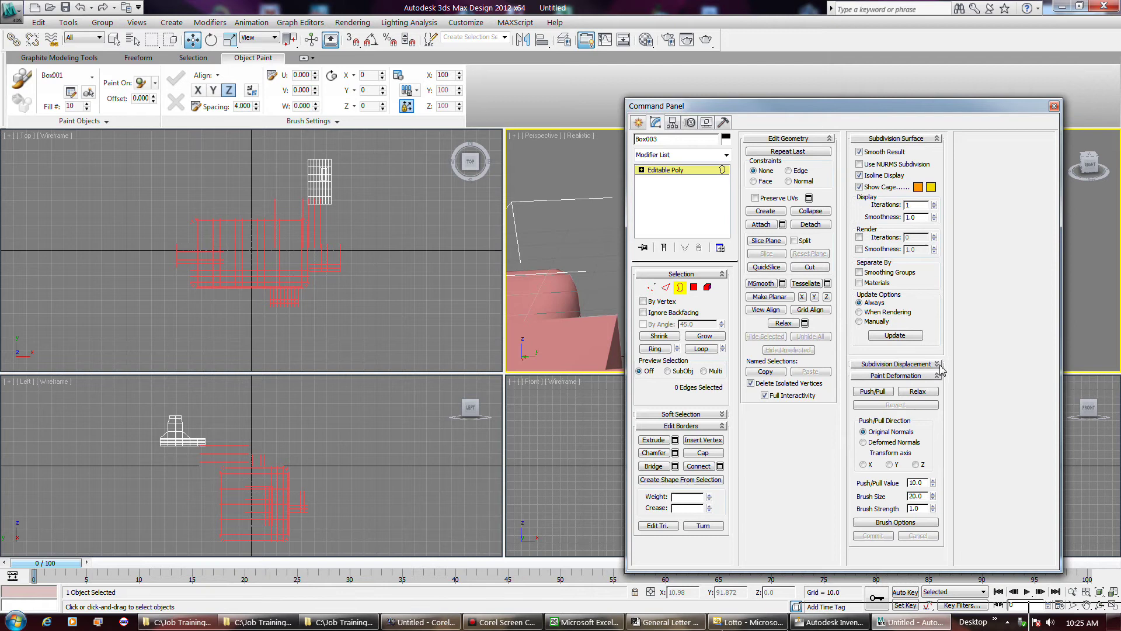
left_click(938, 365)
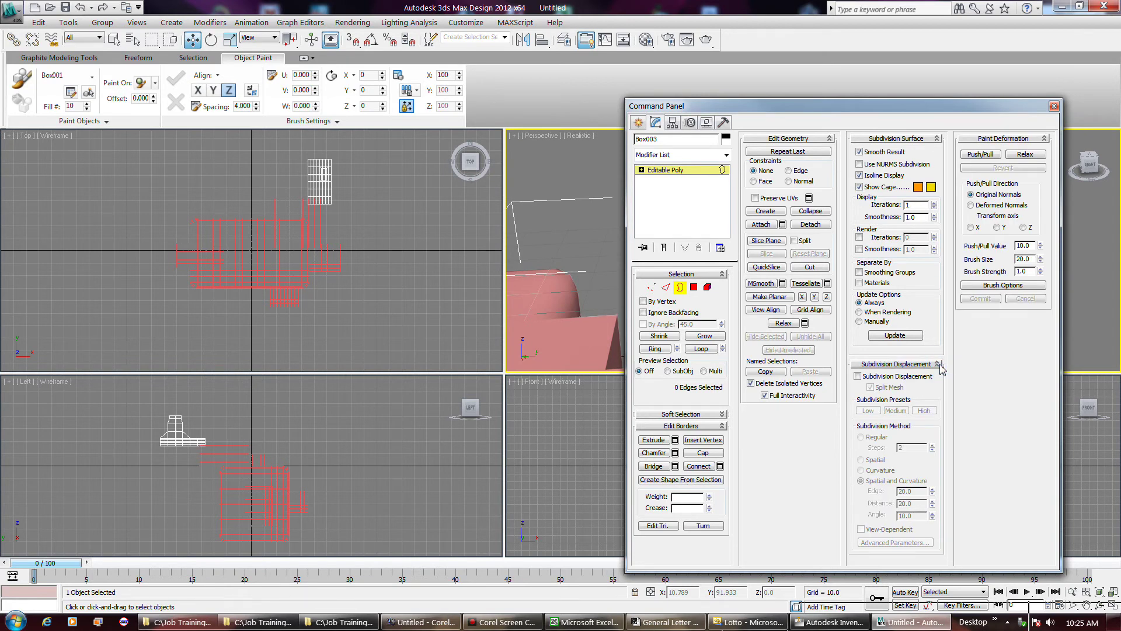
left_click(722, 416)
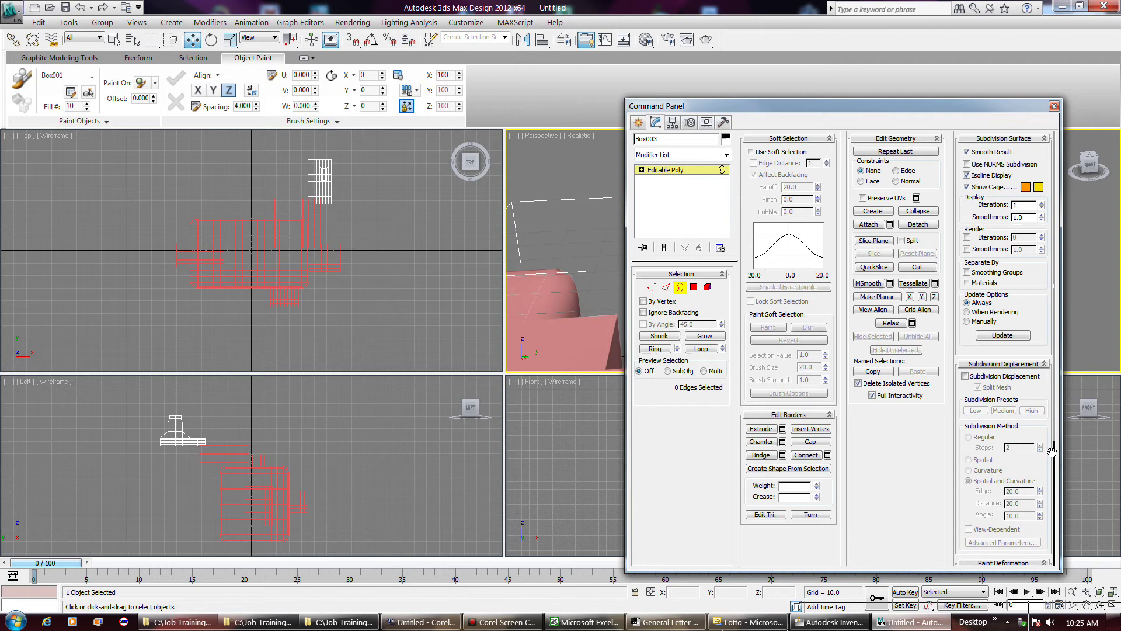
left_click_drag(1051, 452, 1053, 457)
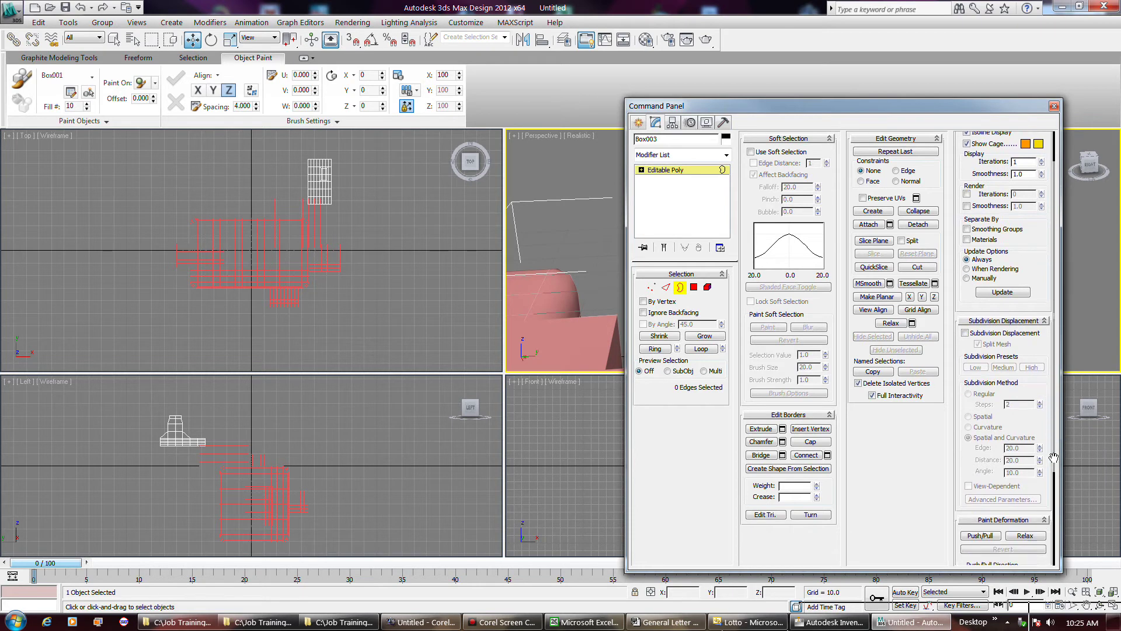
scroll(1050, 424, "down", 3)
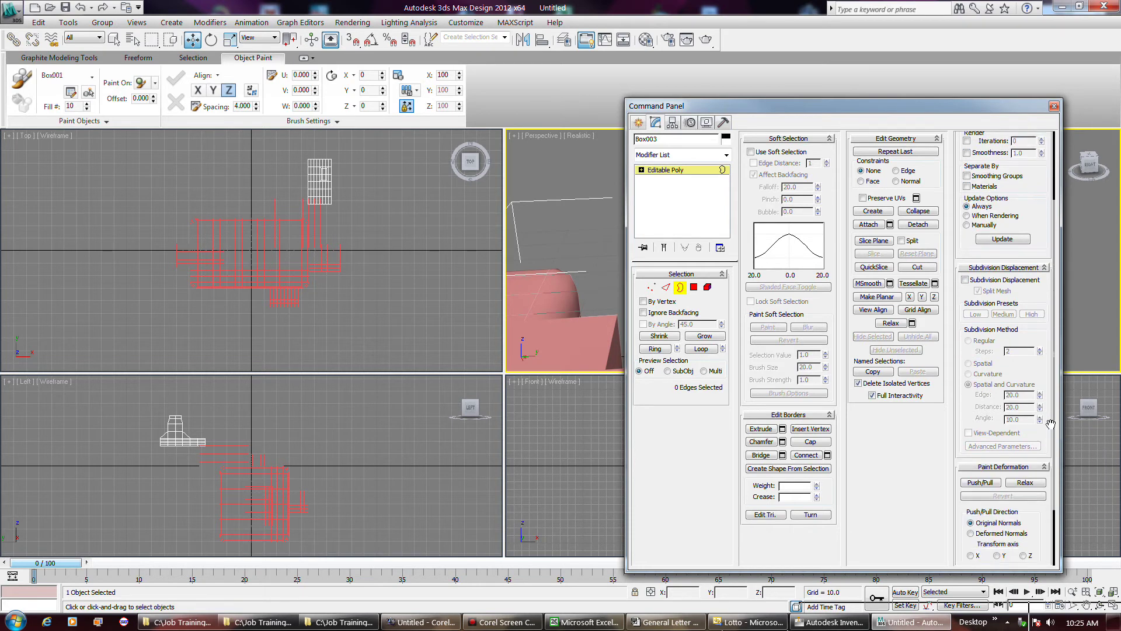
Look through the Subdivision Surface, Subdivision Displacement and Paint Deformation settings at Border level
scroll(1050, 424, "up", 2)
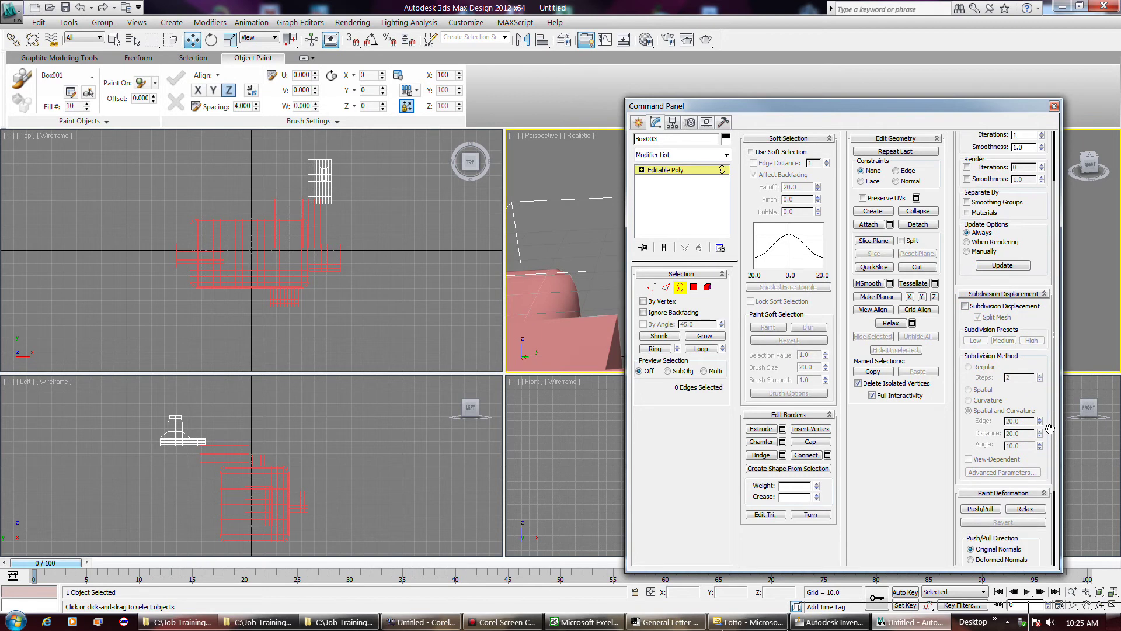
scroll(1050, 429, "down", 5)
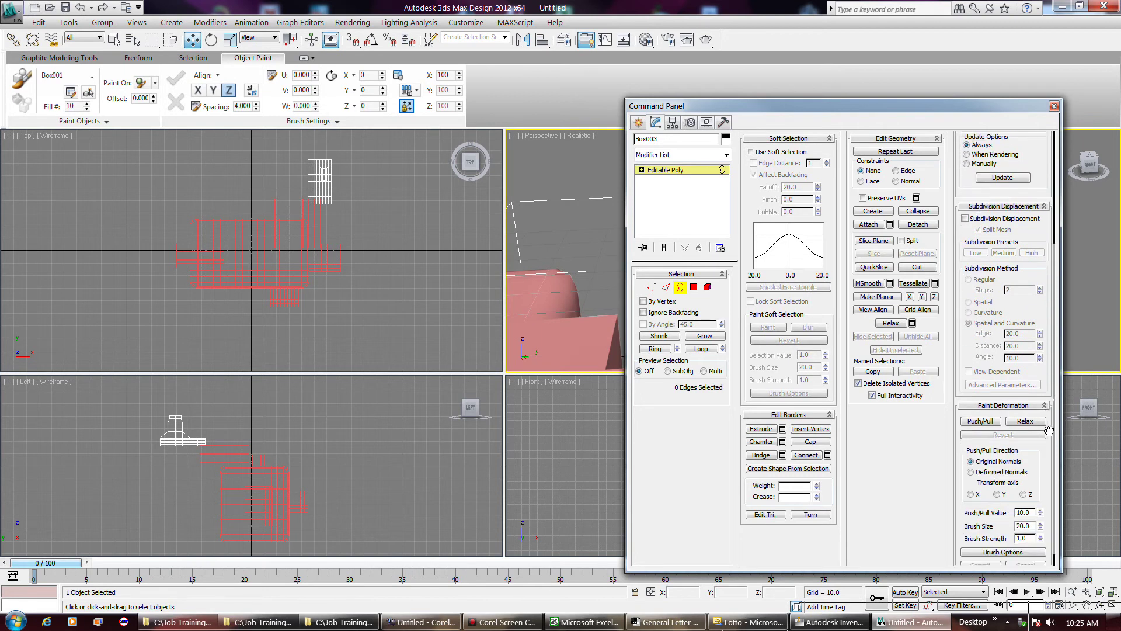
scroll(1056, 421, "up", 1)
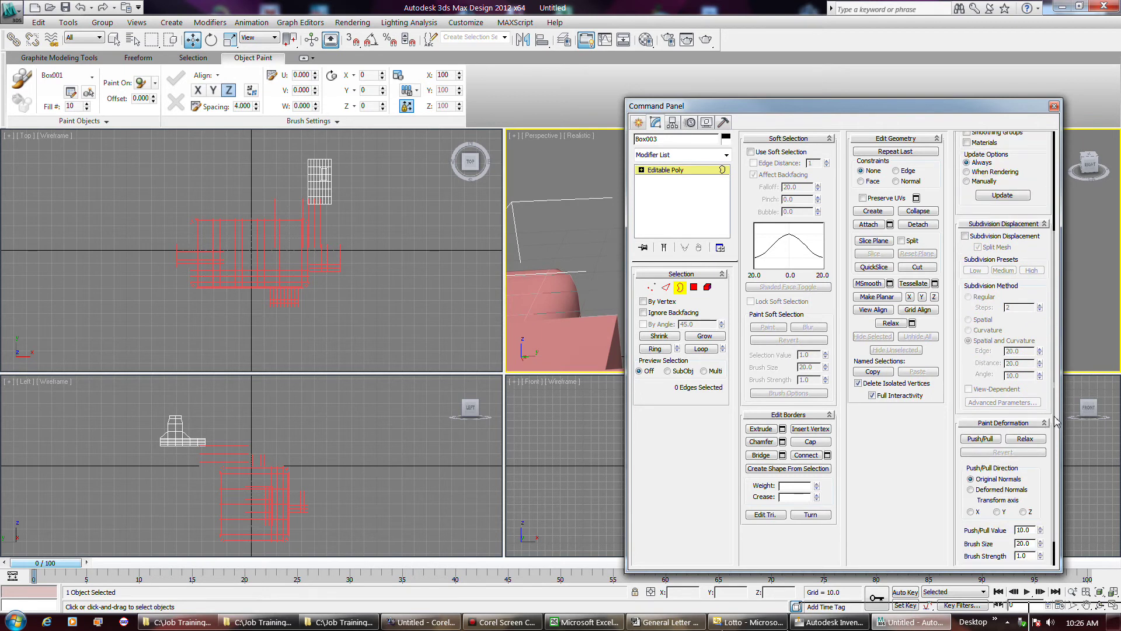
scroll(1056, 420, "up", 3)
scroll(1056, 422, "up", 2)
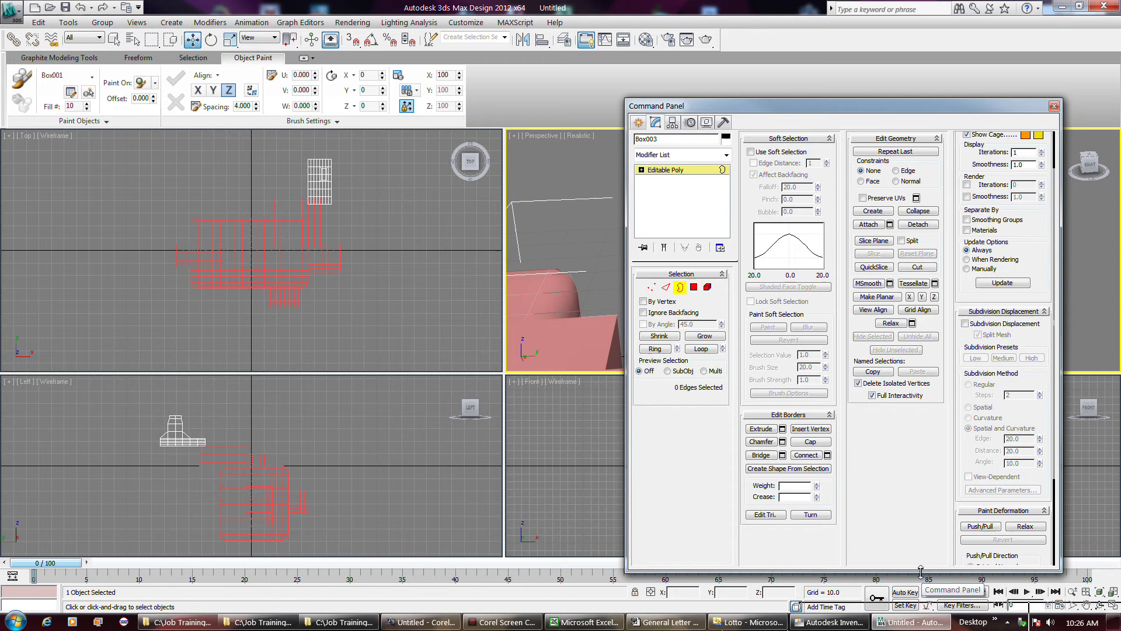
scroll(967, 432, "up", 3)
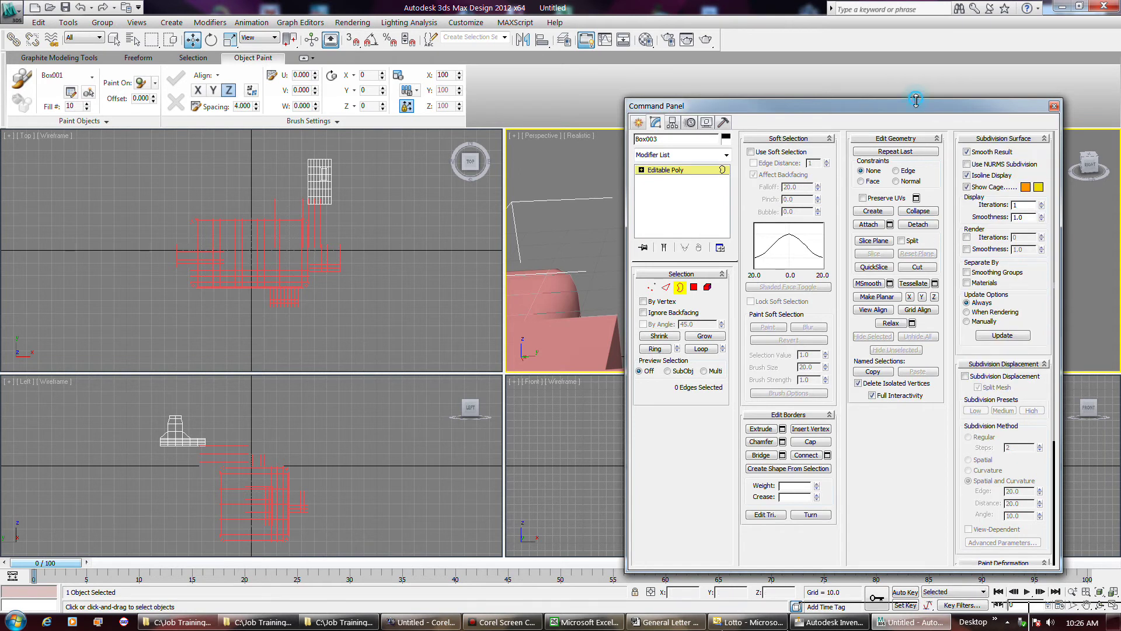
Reposition and lengthen the floating Command Panel to fit the editable poly rollouts, collapsing and re-expanding Edit Geometry before moving the panel off the viewports
left_click_drag(918, 98, 922, 29)
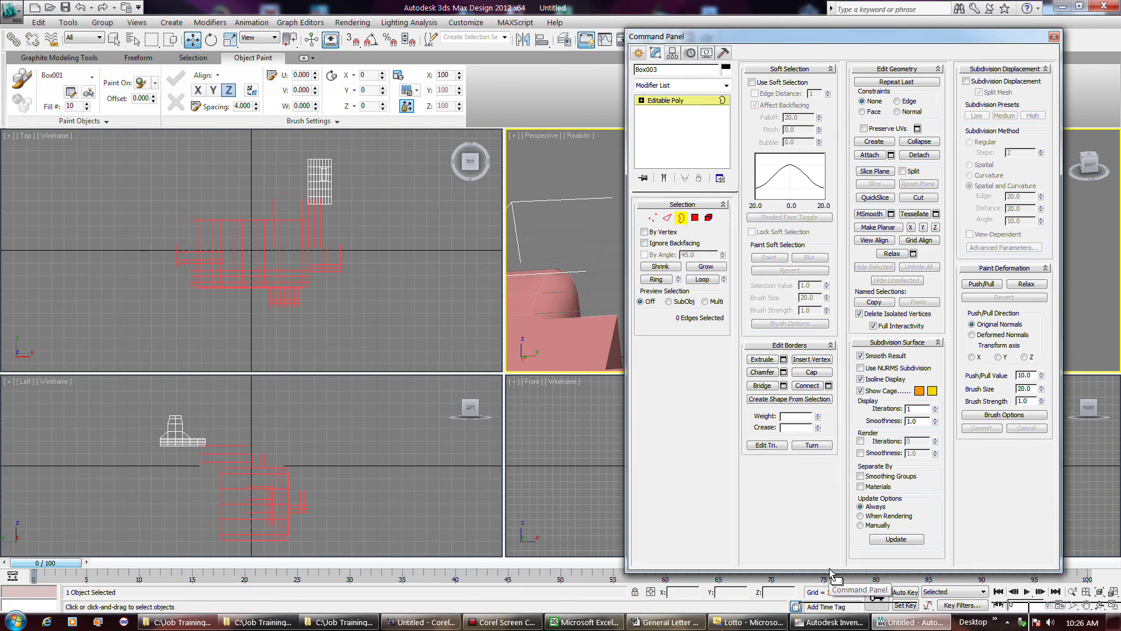
left_click_drag(830, 569, 828, 612)
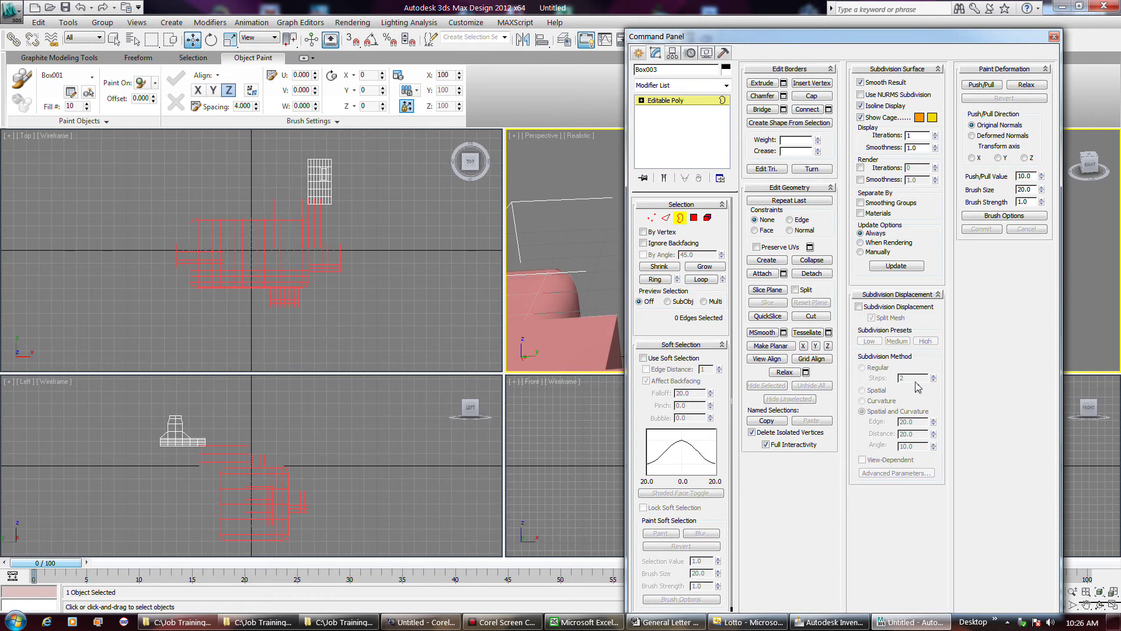
left_click(832, 189)
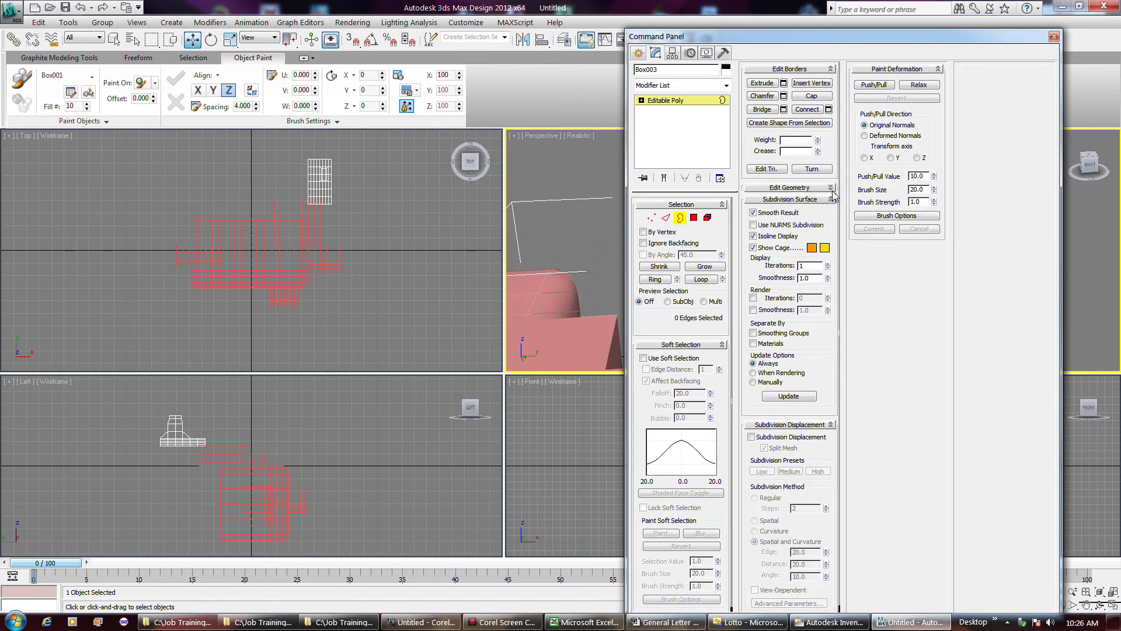
left_click(832, 189)
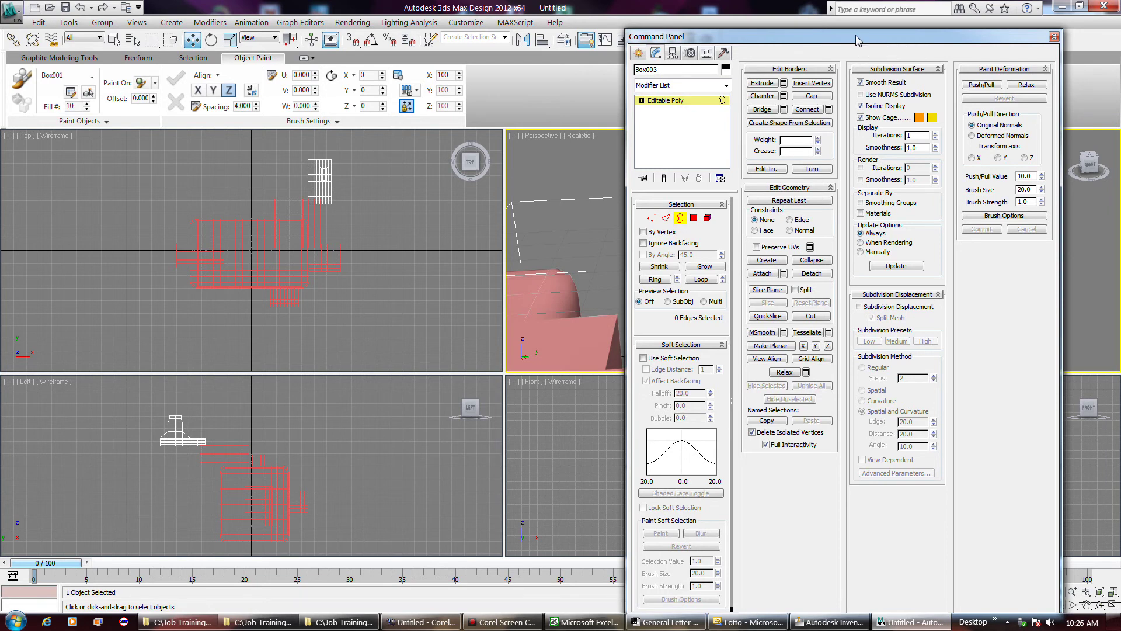
mouse_move(858, 39)
left_mouse_down()
mouse_move(1103, 87)
mouse_move(1117, 92)
mouse_move(1119, 149)
mouse_move(1113, 124)
left_mouse_up()
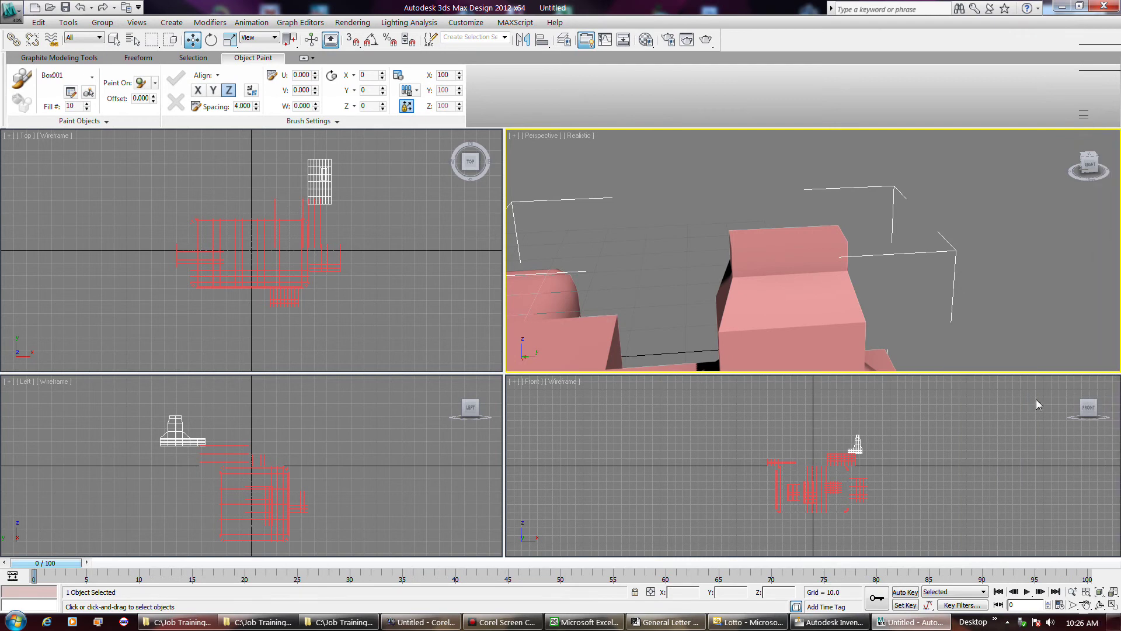
left_click(528, 624)
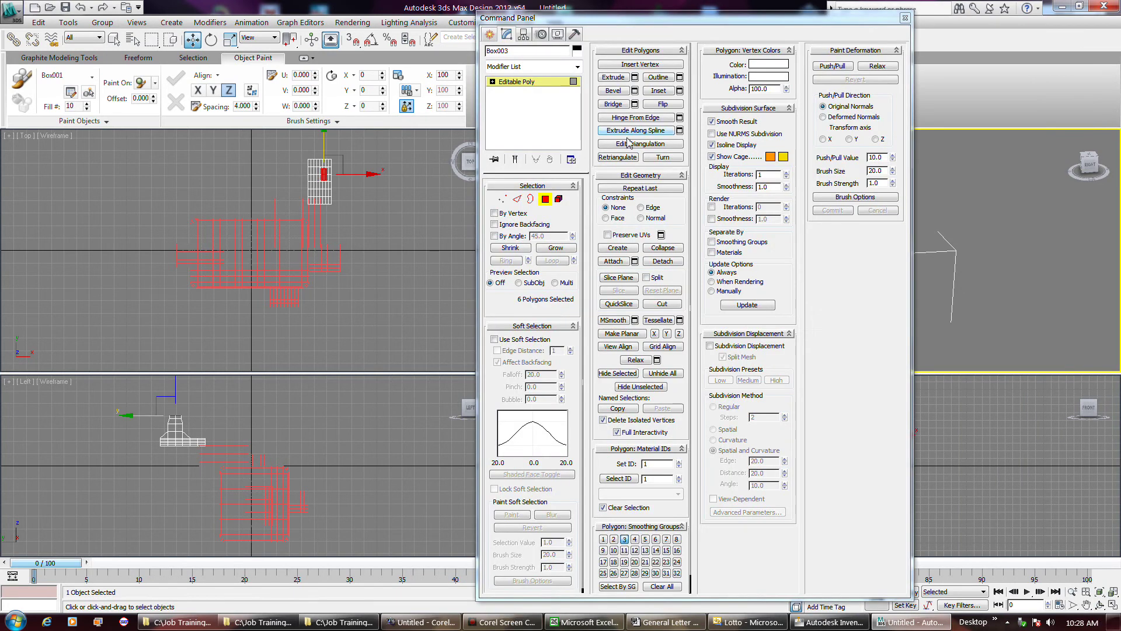
Compare the Element and Polygon tools, and review the sub-object levels in order from Vertex through Edge, Border and Polygon to Element
left_click(560, 203)
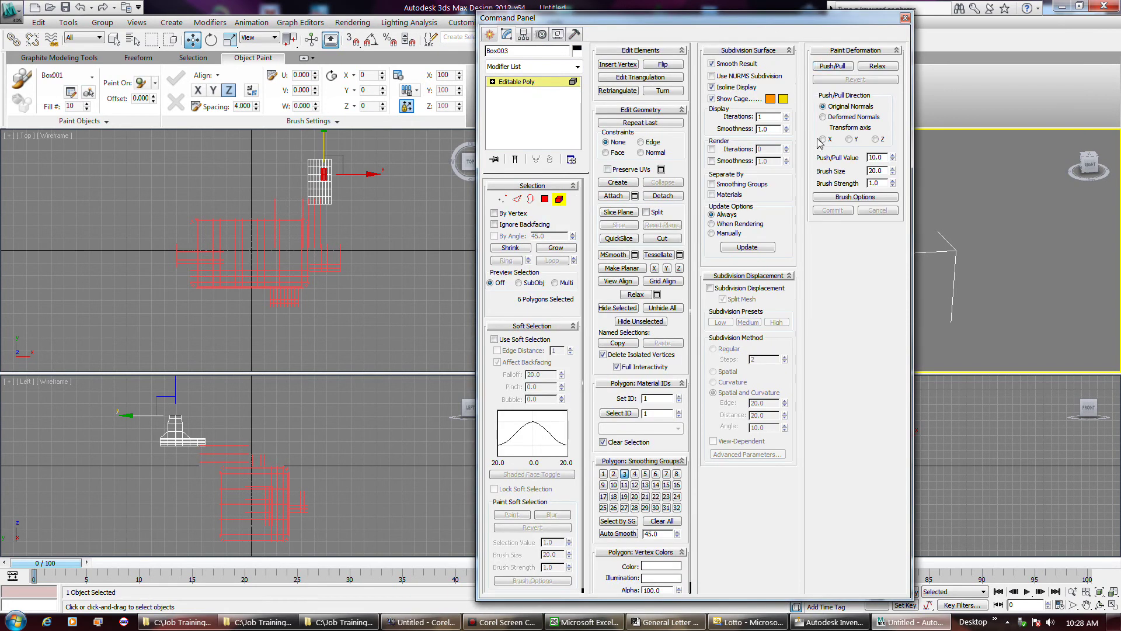
left_click(545, 199)
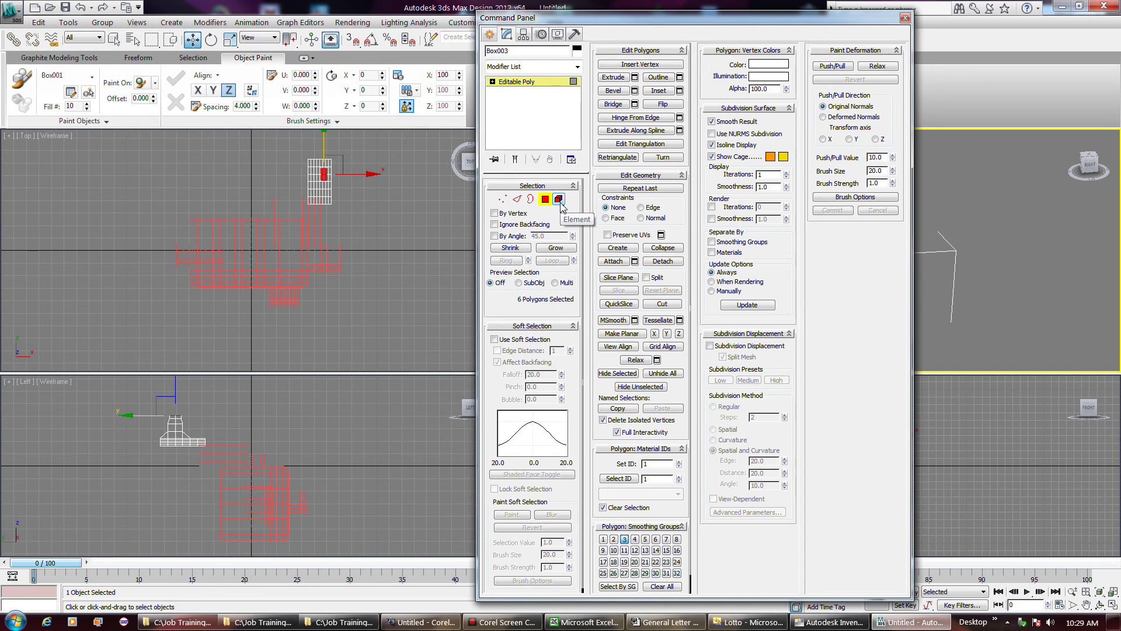
left_click(502, 200)
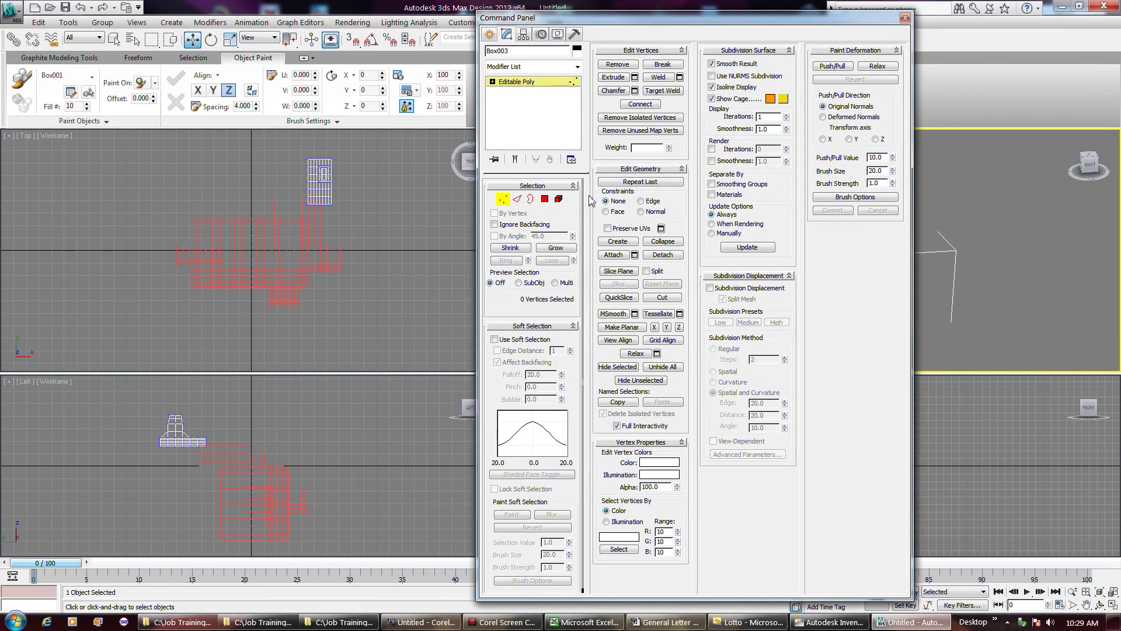
left_click(517, 199)
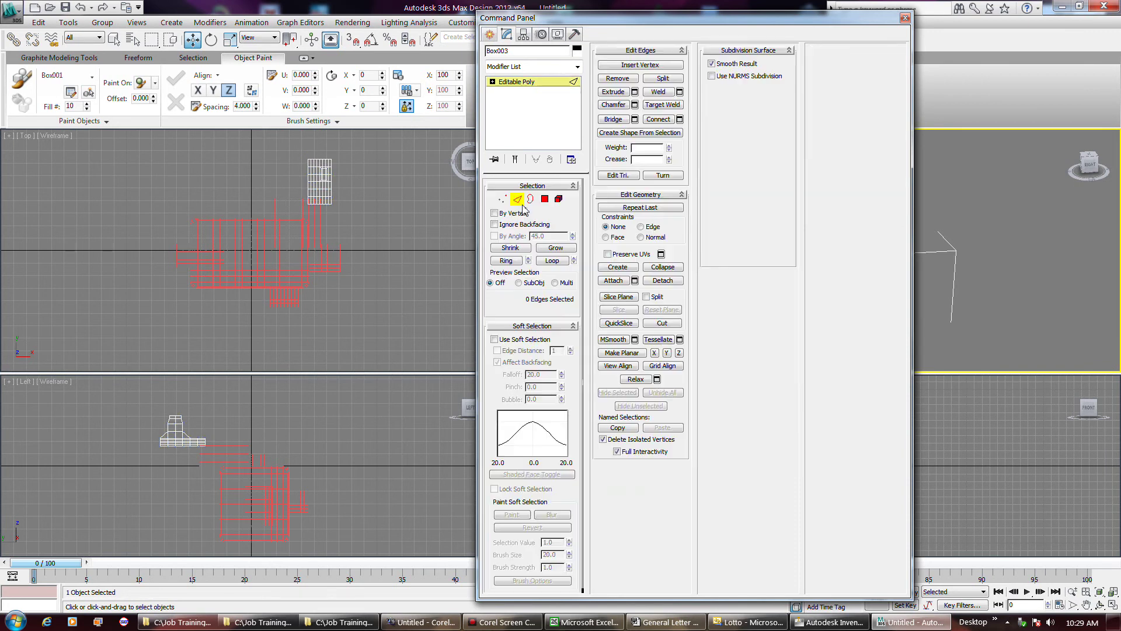
left_click(532, 200)
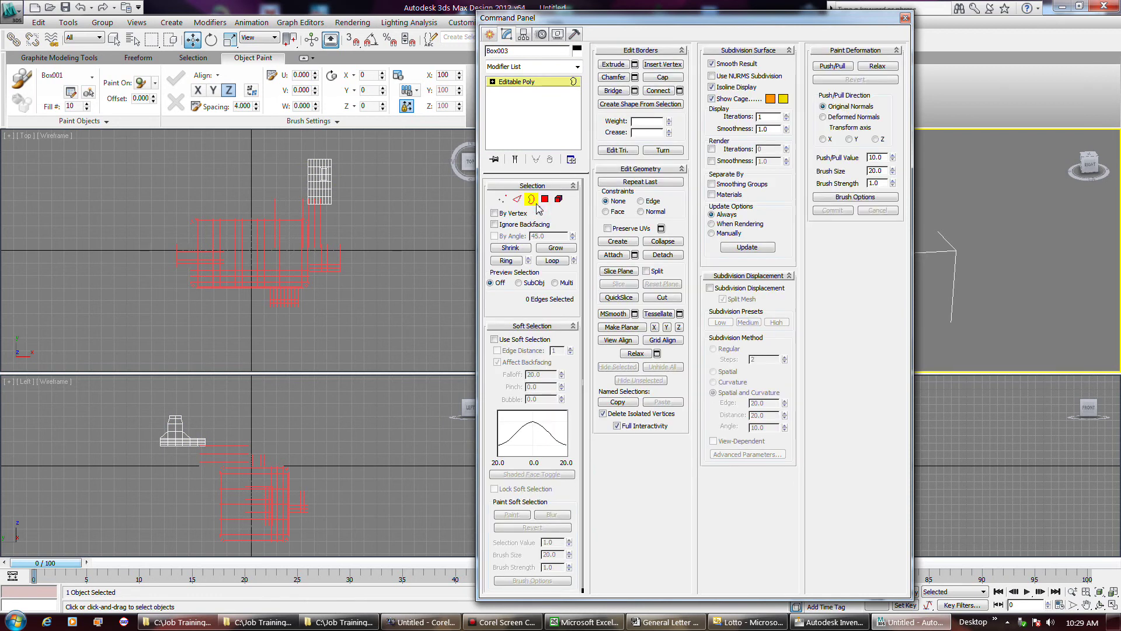
left_click(544, 200)
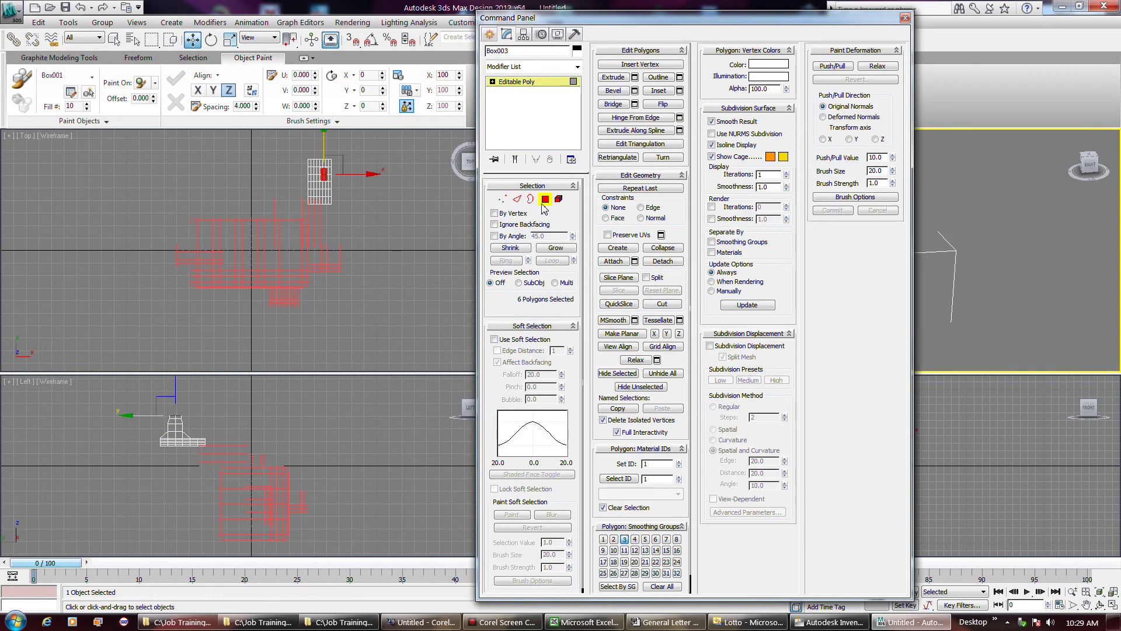
left_click(559, 200)
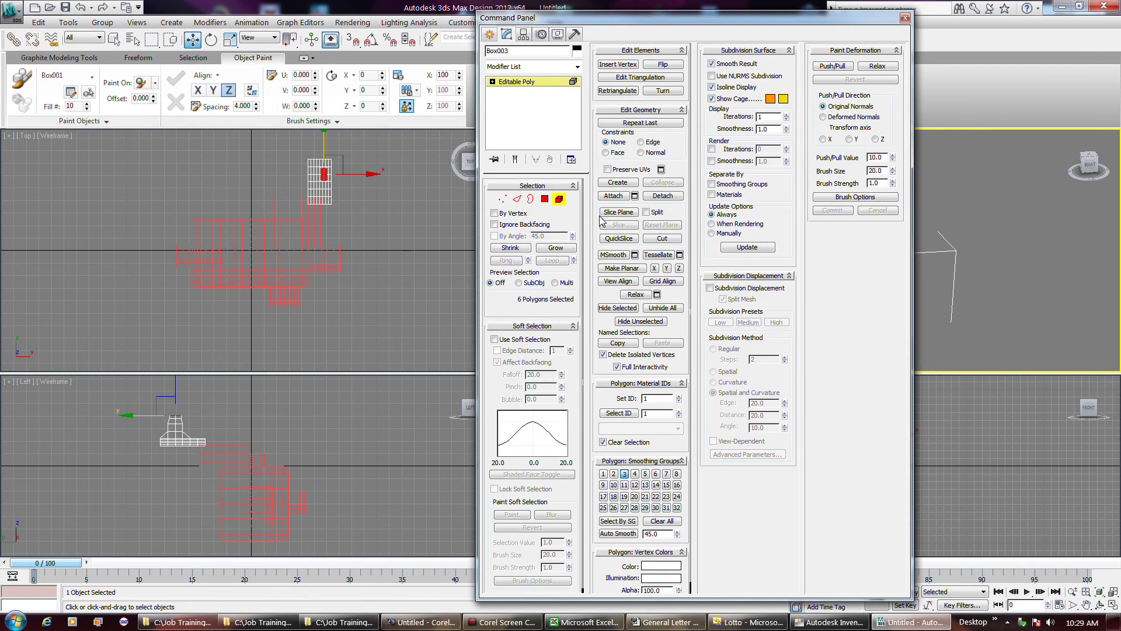
Go back from Polygon level down to Vertex and forward again to Element, comparing the edit tools of each level
left_click(547, 199)
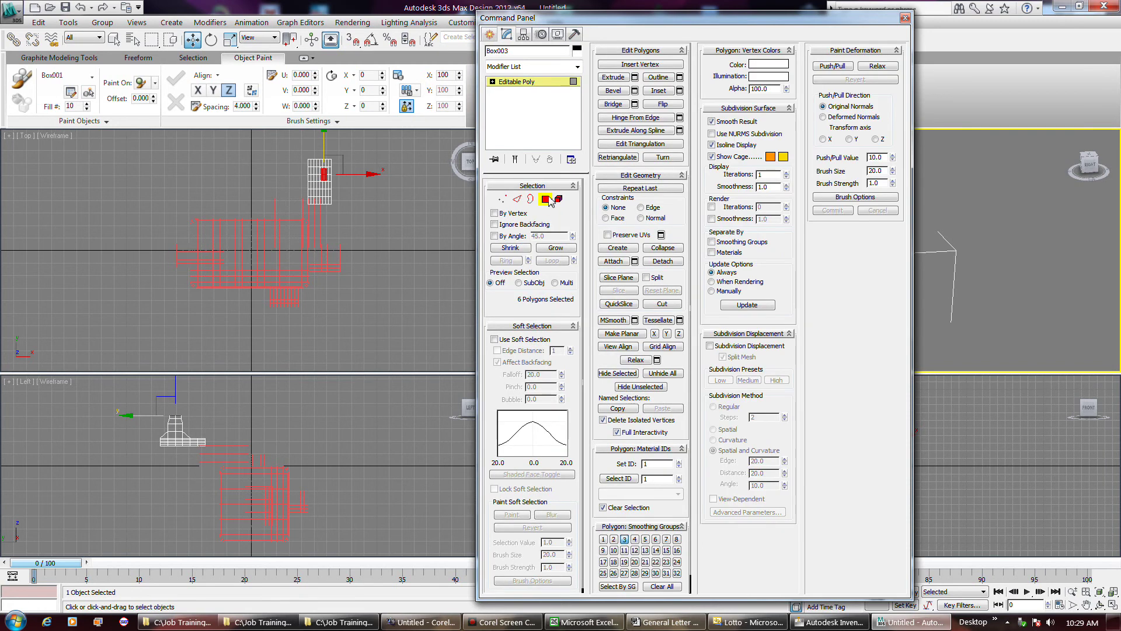
left_click(531, 199)
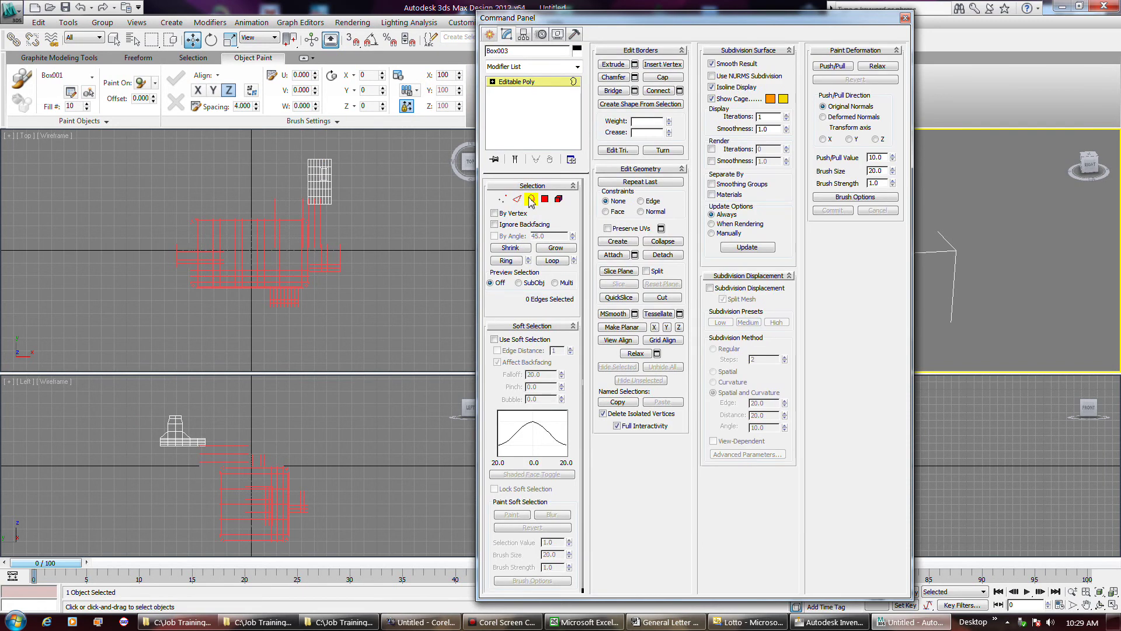
left_click(518, 199)
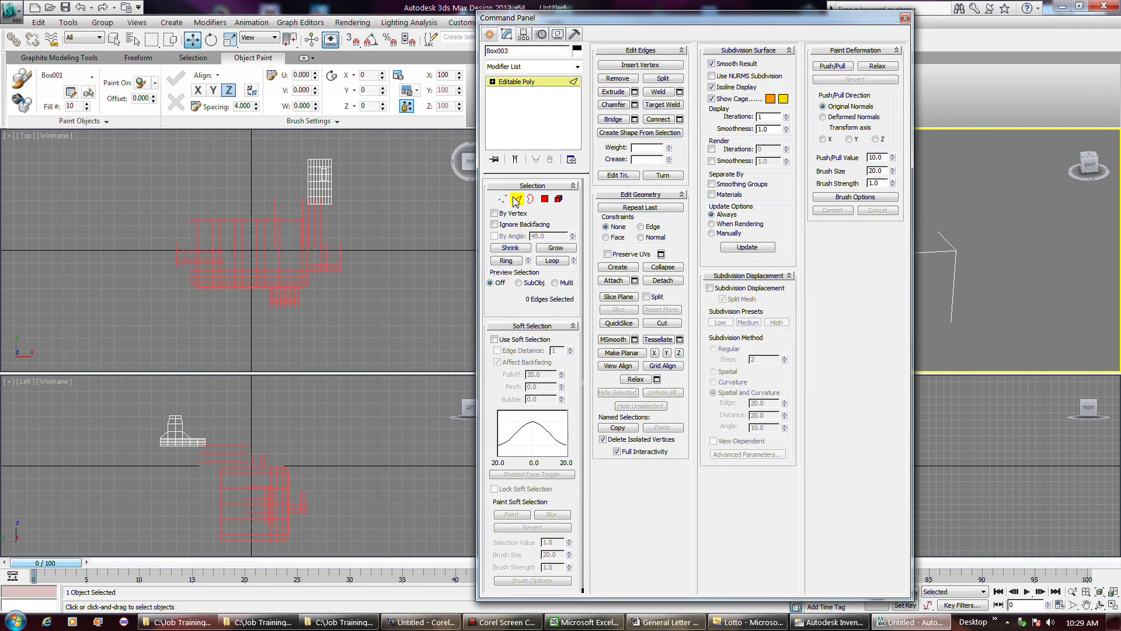
left_click(504, 199)
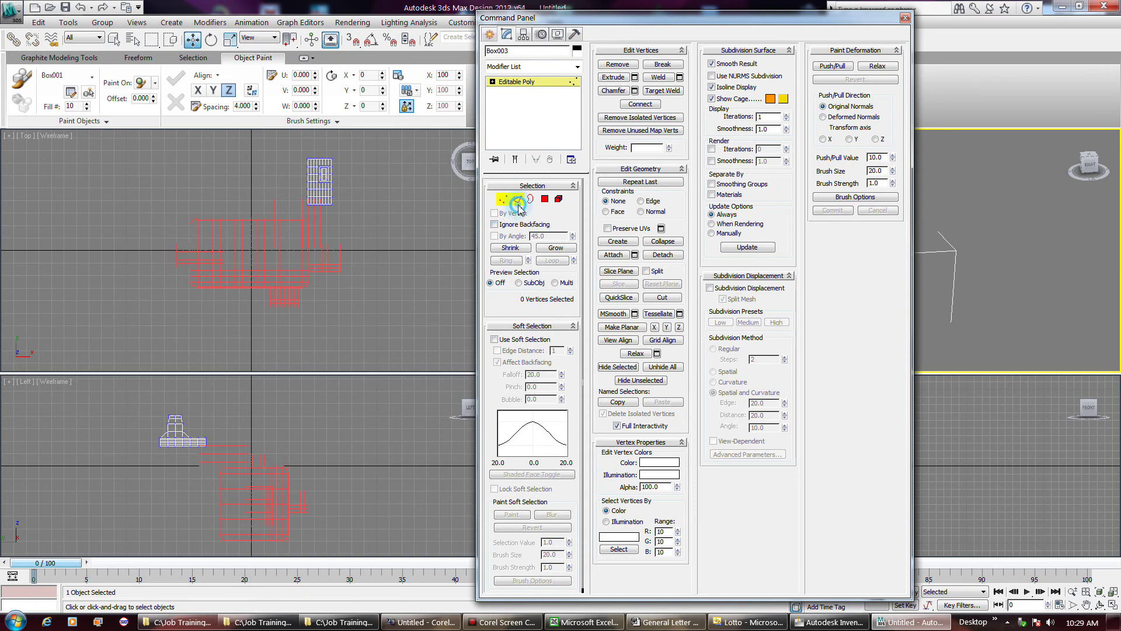
left_click(517, 201)
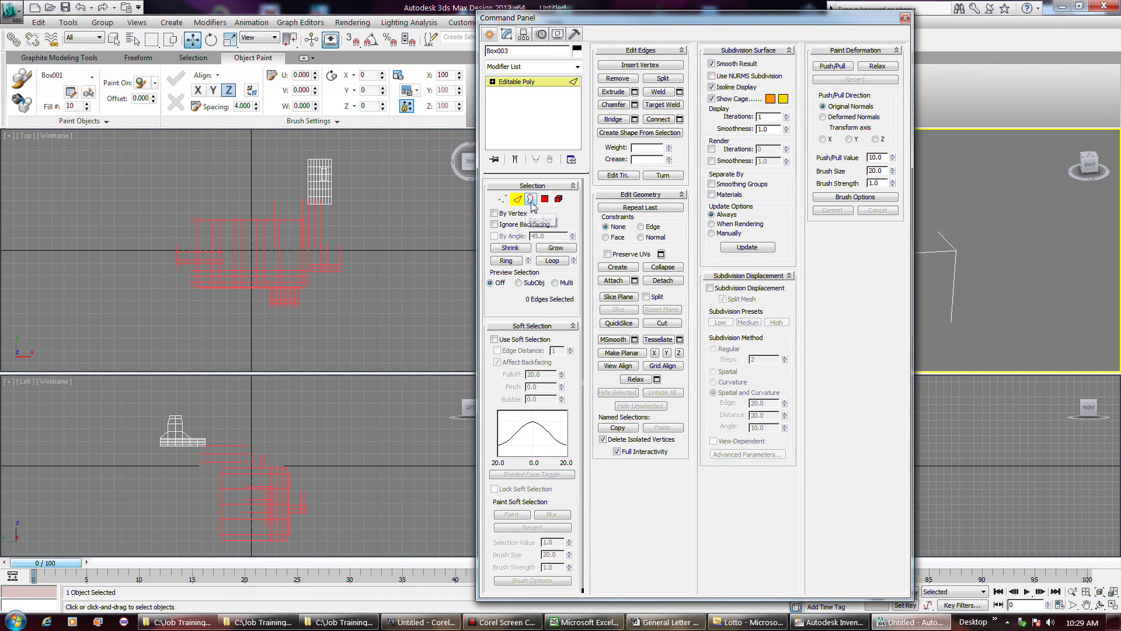
left_click(531, 200)
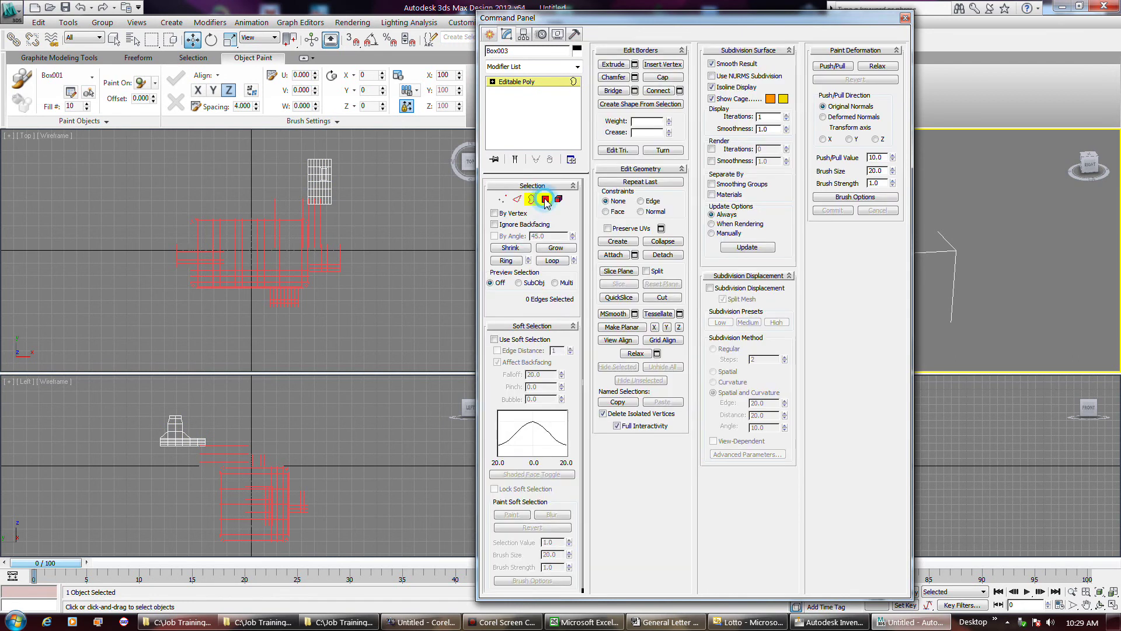
left_click(545, 199)
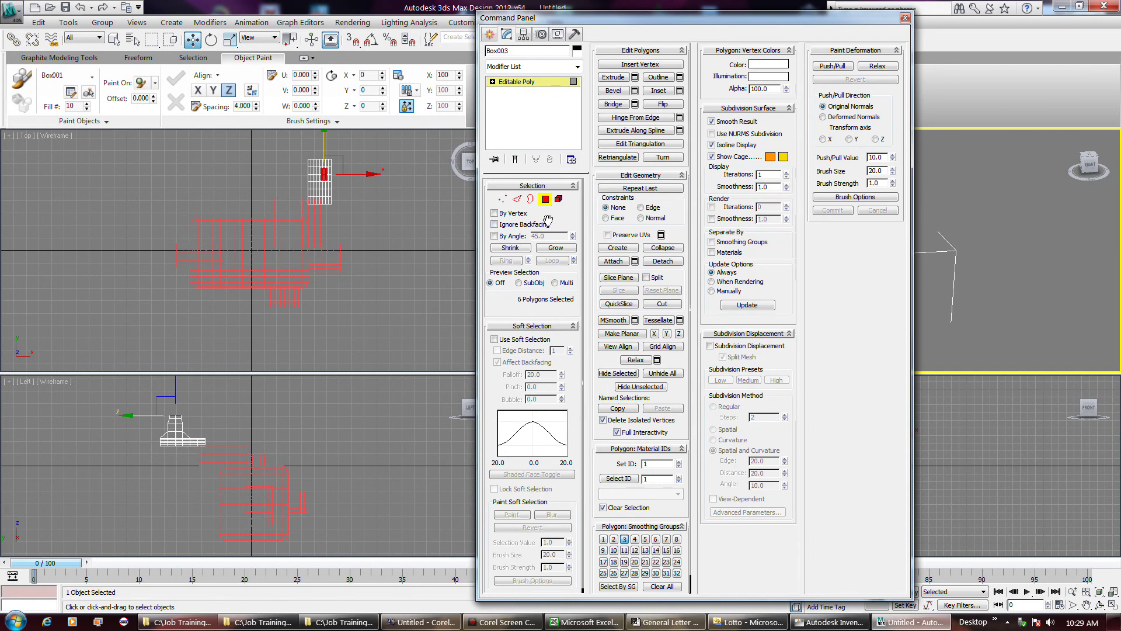
left_click(558, 200)
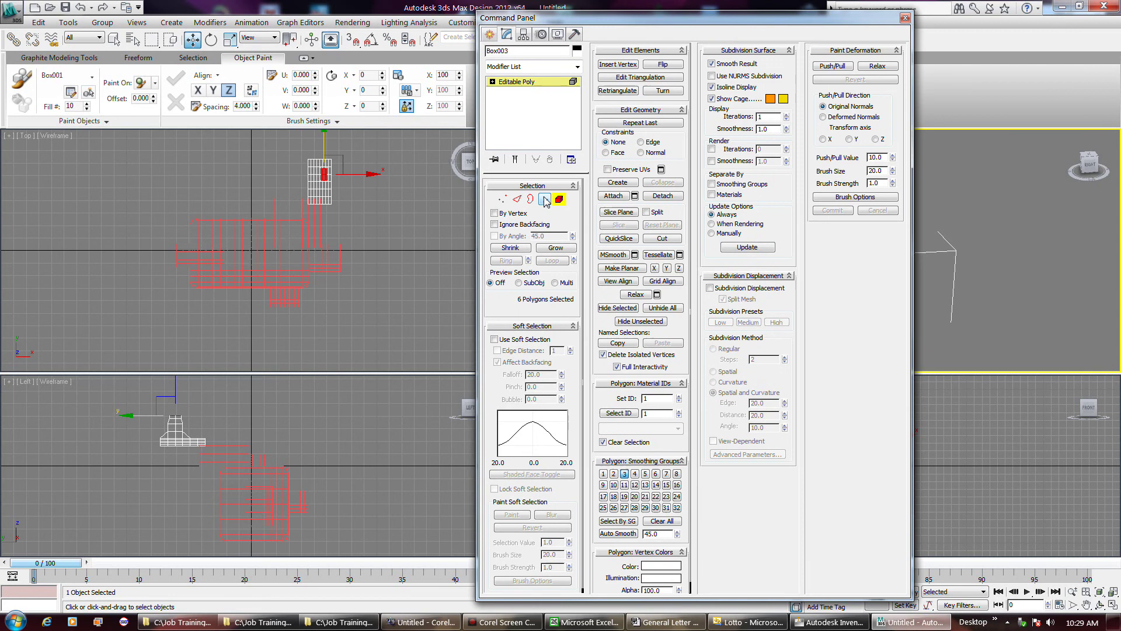
Step from Polygon through Border and Edge to Vertex level and examine the vertex editing tools
left_click(545, 200)
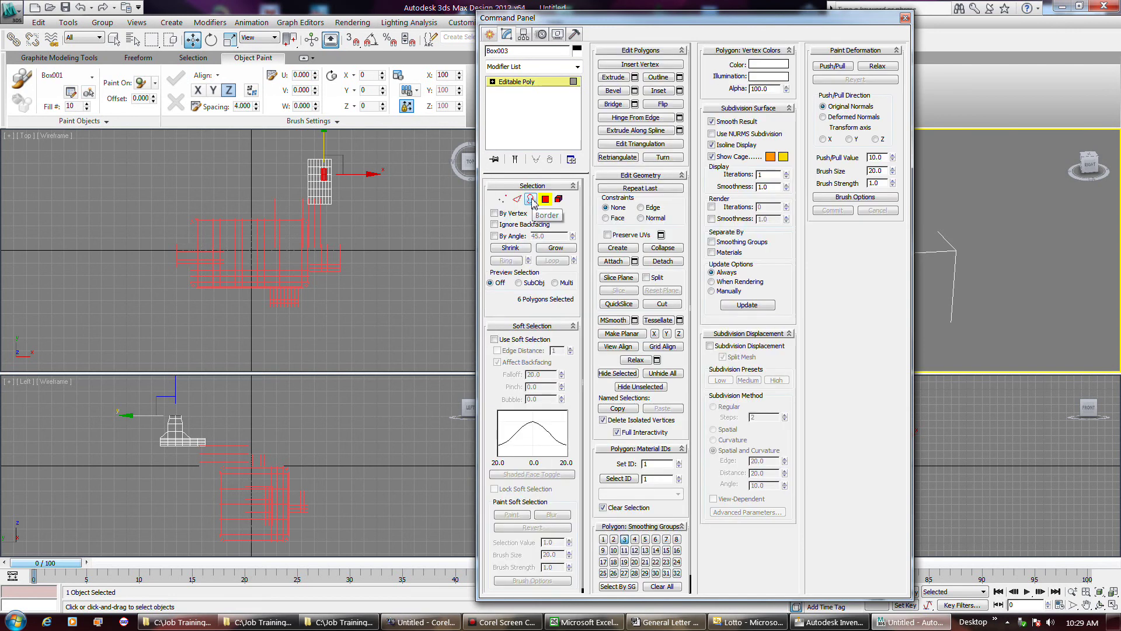
left_click(532, 200)
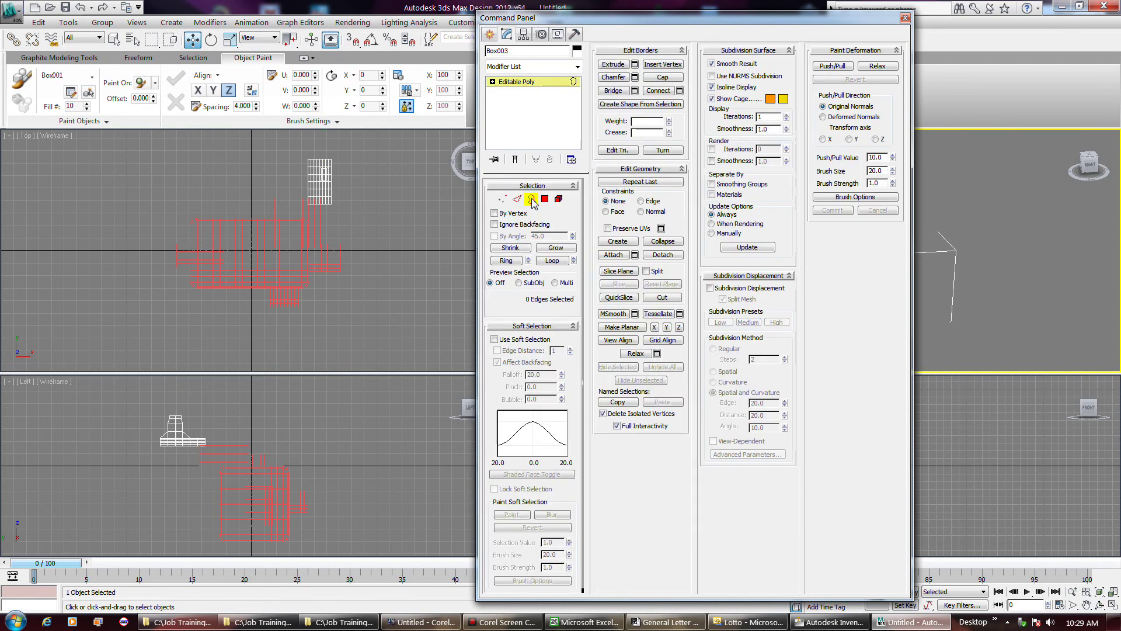
left_click(517, 199)
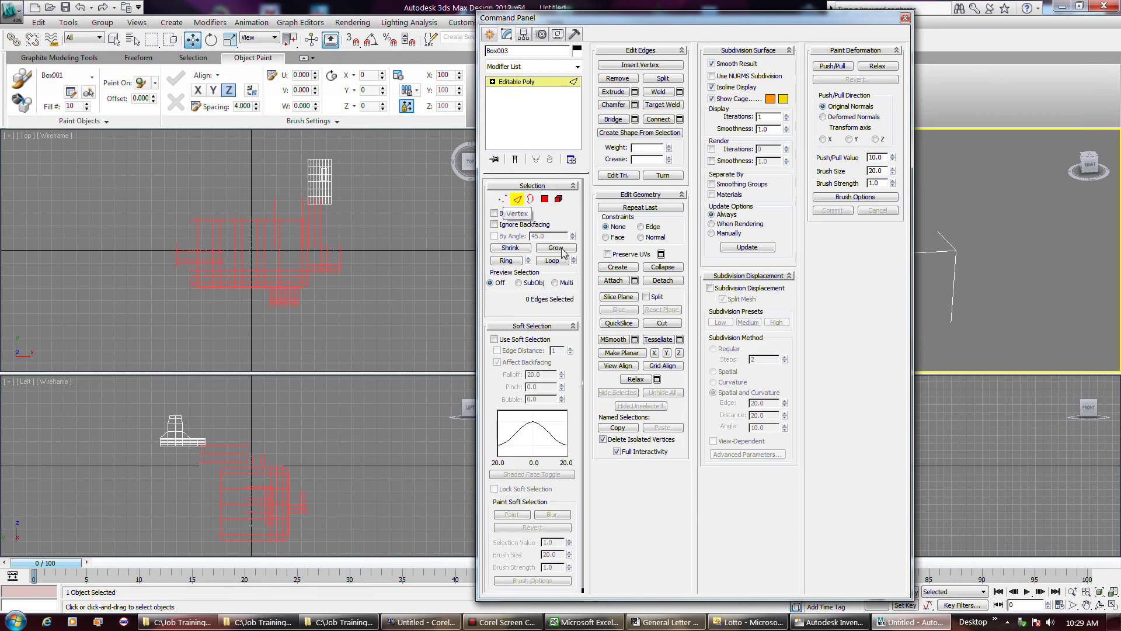
left_click(501, 200)
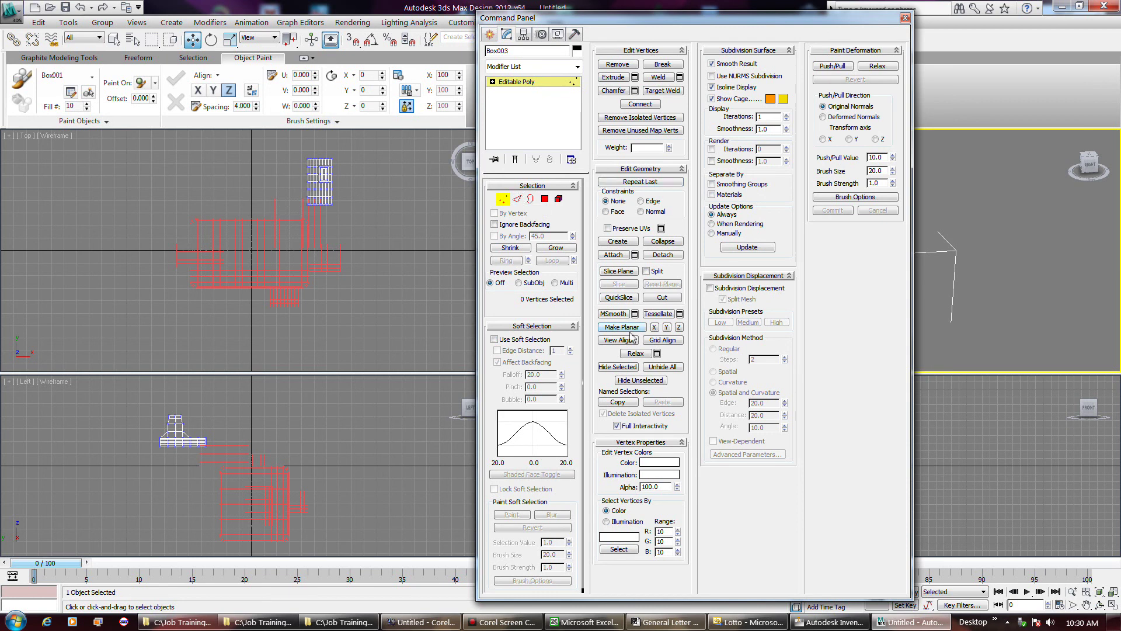
Alternate between Edge, Vertex and Border levels to compare their tools, ending at Edge level
left_click(516, 199)
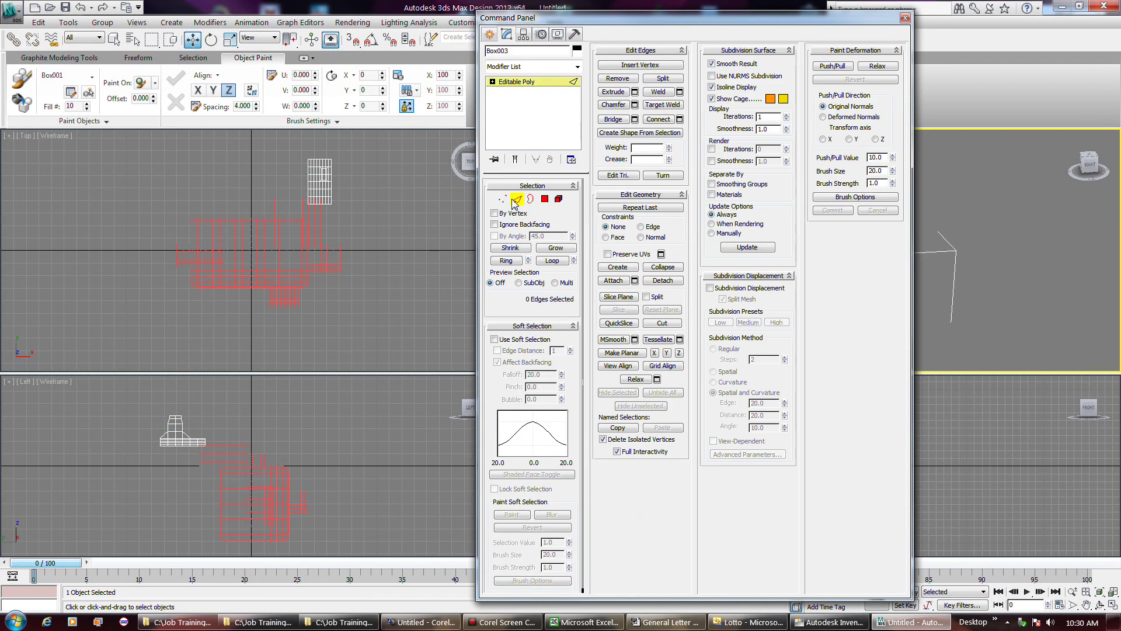
left_click(504, 200)
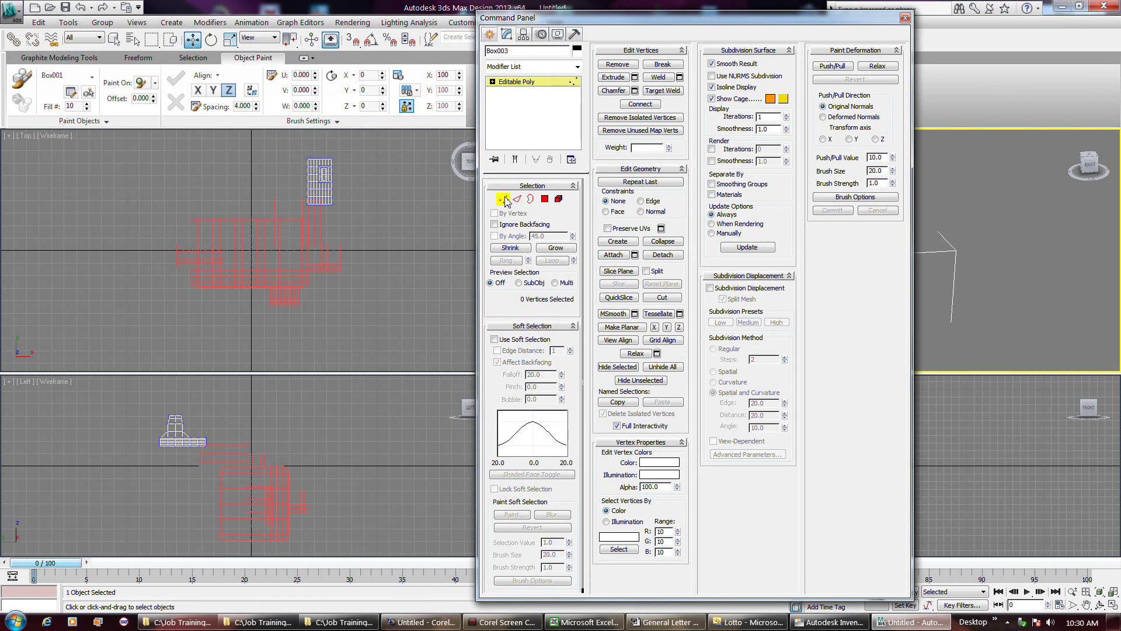
left_click(515, 201)
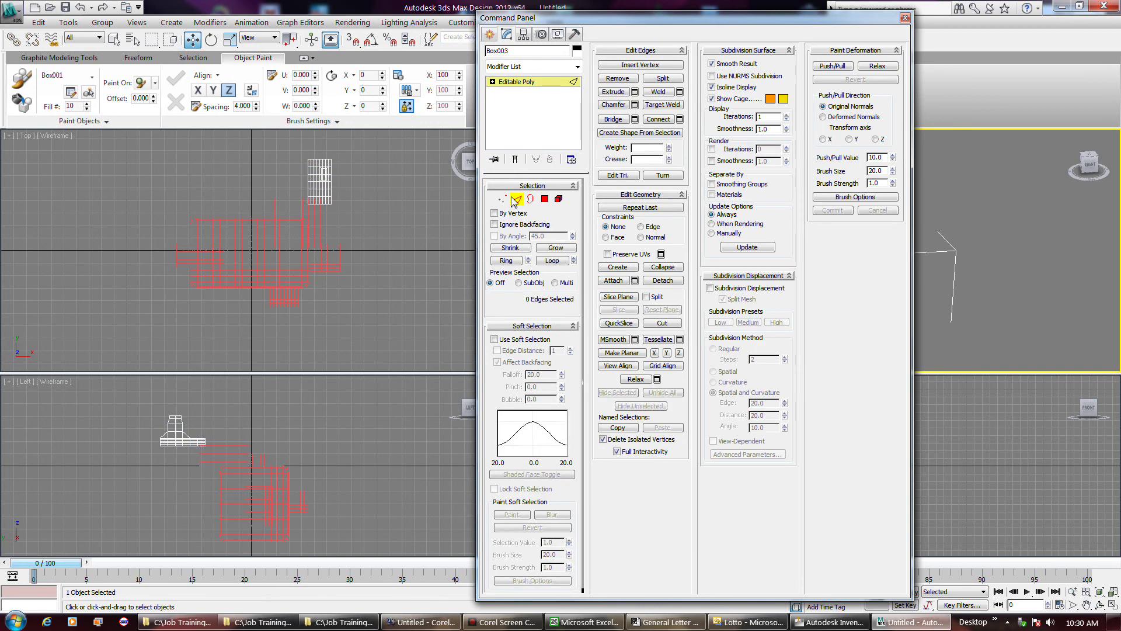
left_click(530, 200)
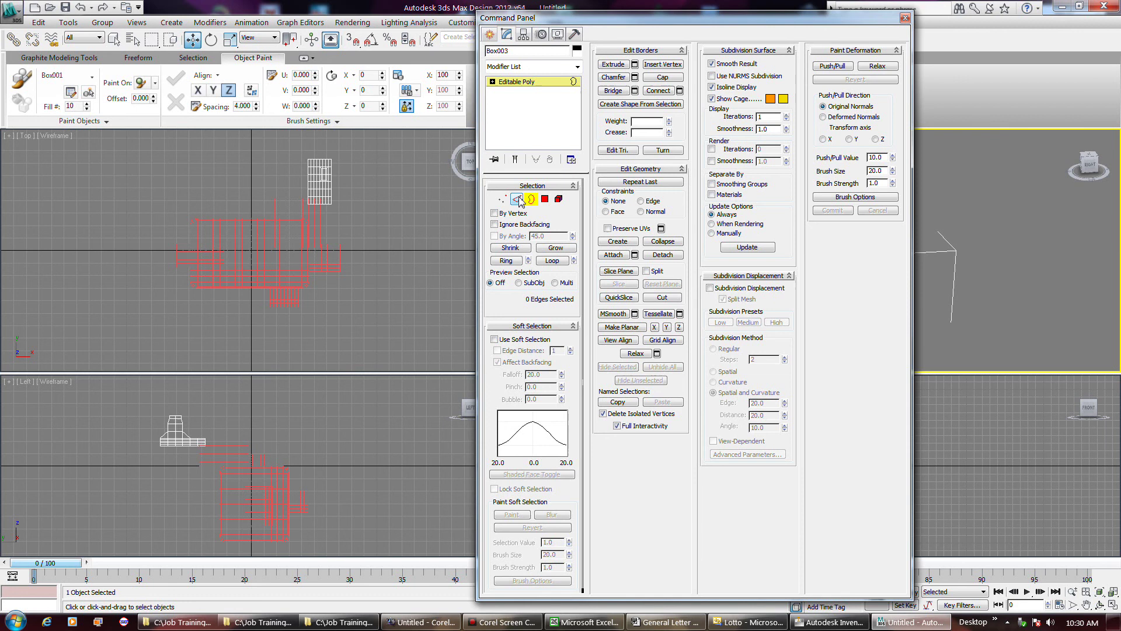
left_click(517, 200)
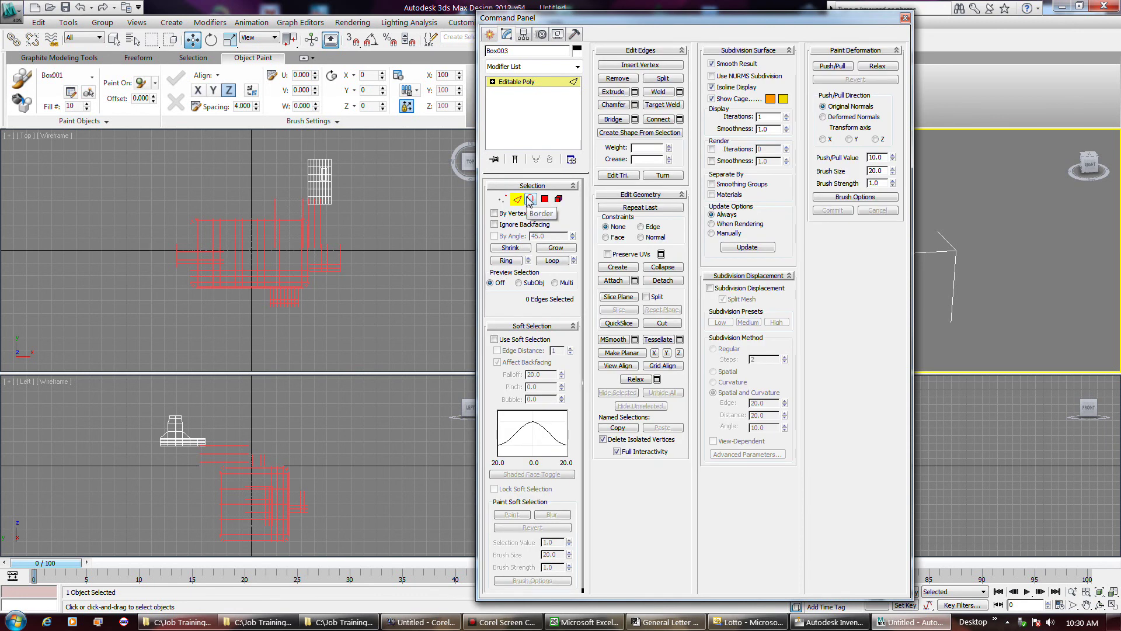
Examine the edit tools from Border through Polygon to Element level, and back down through Polygon, Border and Edge to Vertex
left_click(529, 200)
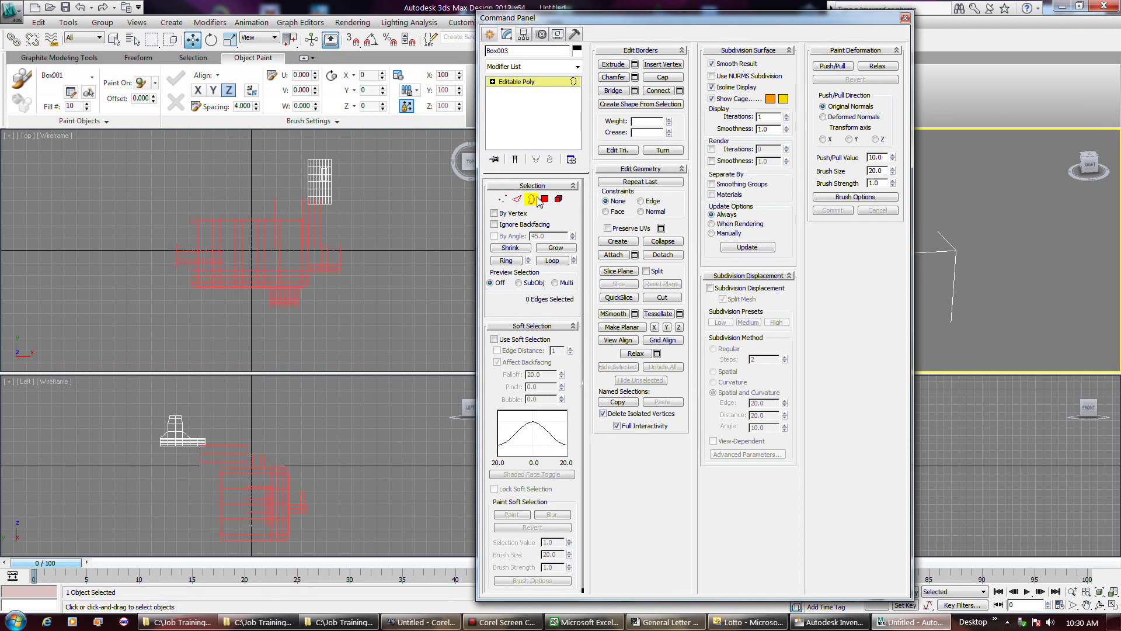
left_click(544, 200)
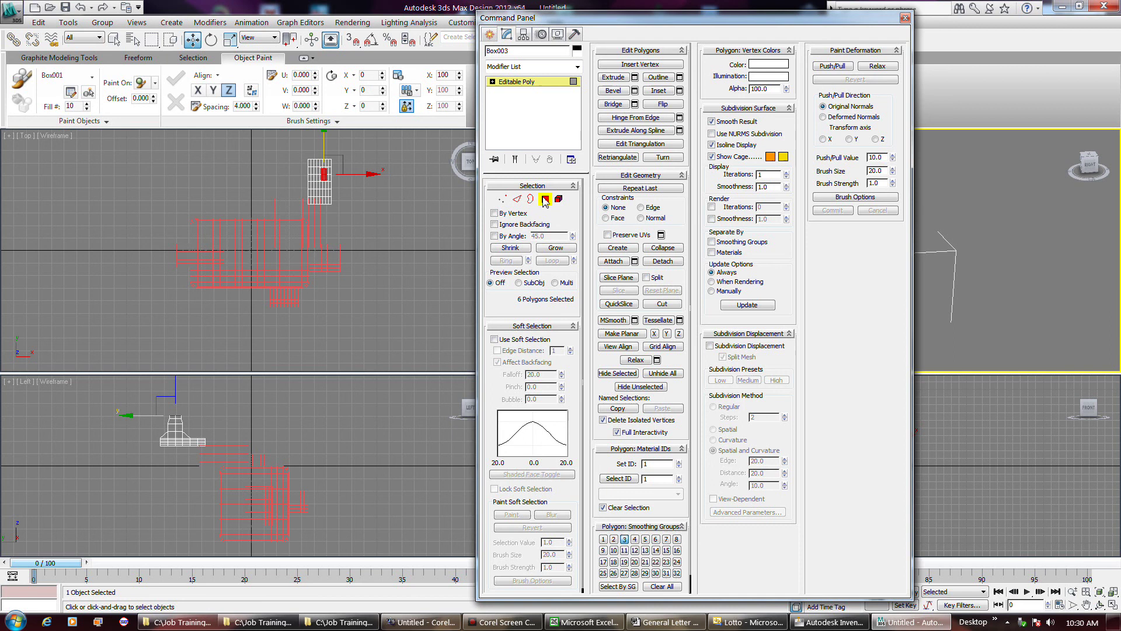
left_click(558, 200)
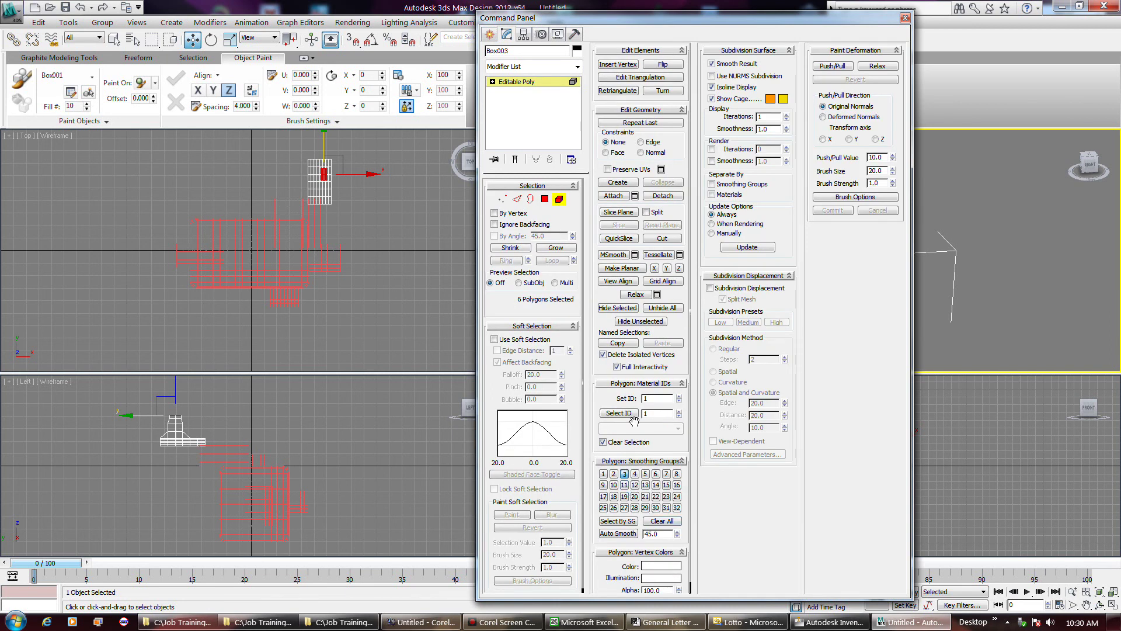
left_click(545, 199)
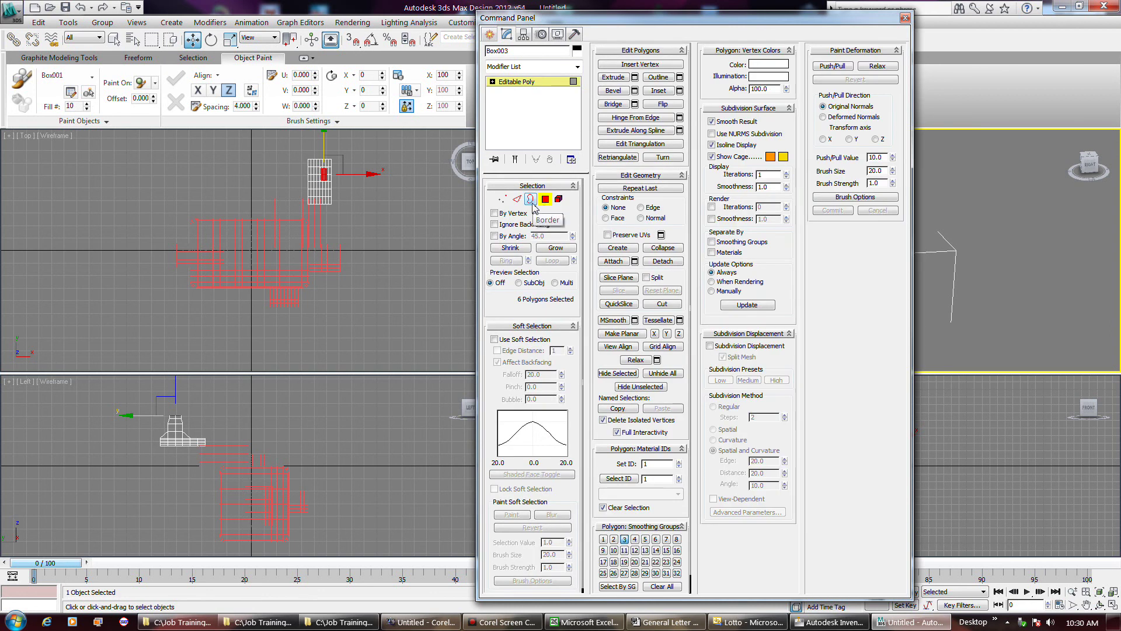
left_click(531, 201)
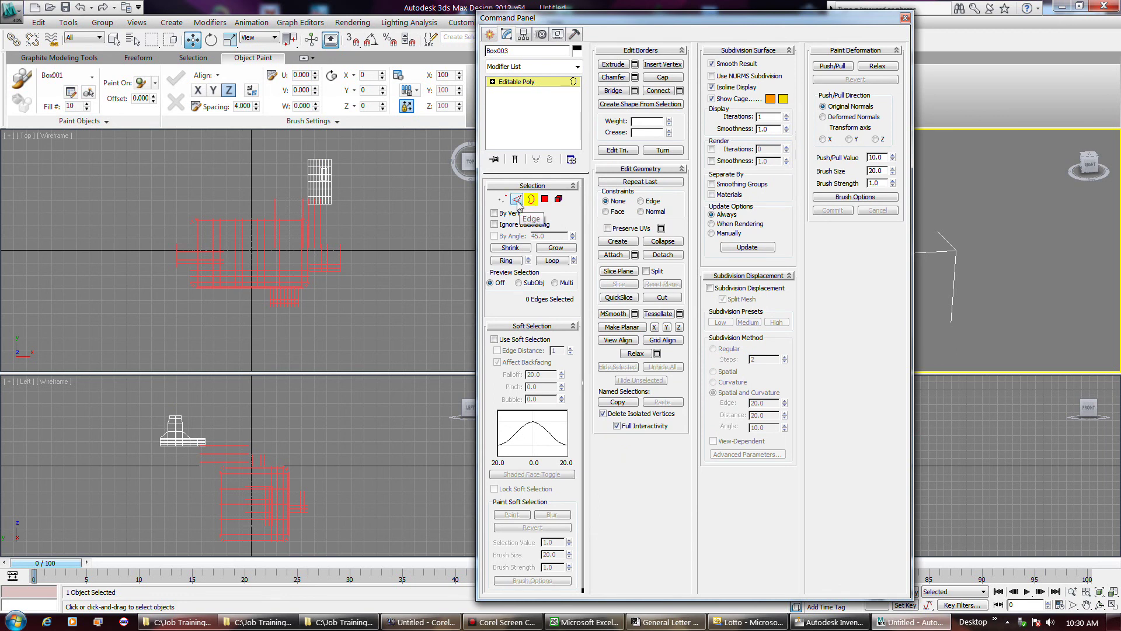
left_click(517, 200)
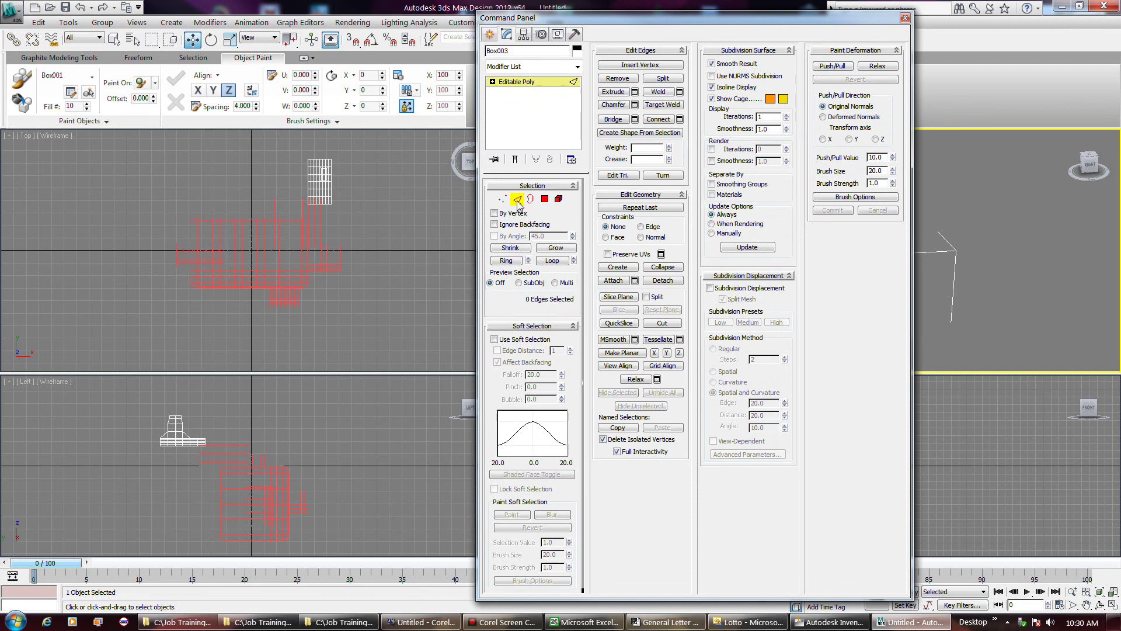
left_click(503, 200)
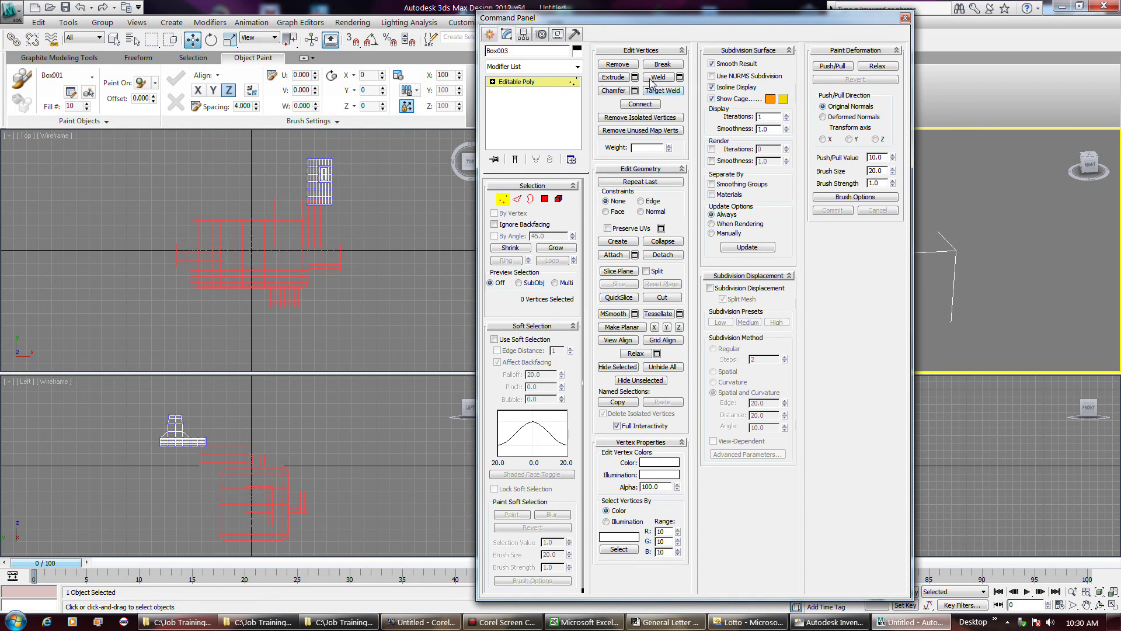
Move the Edit Vertices rollout away from its place above Edit Geometry
left_click_drag(654, 51, 1104, 128)
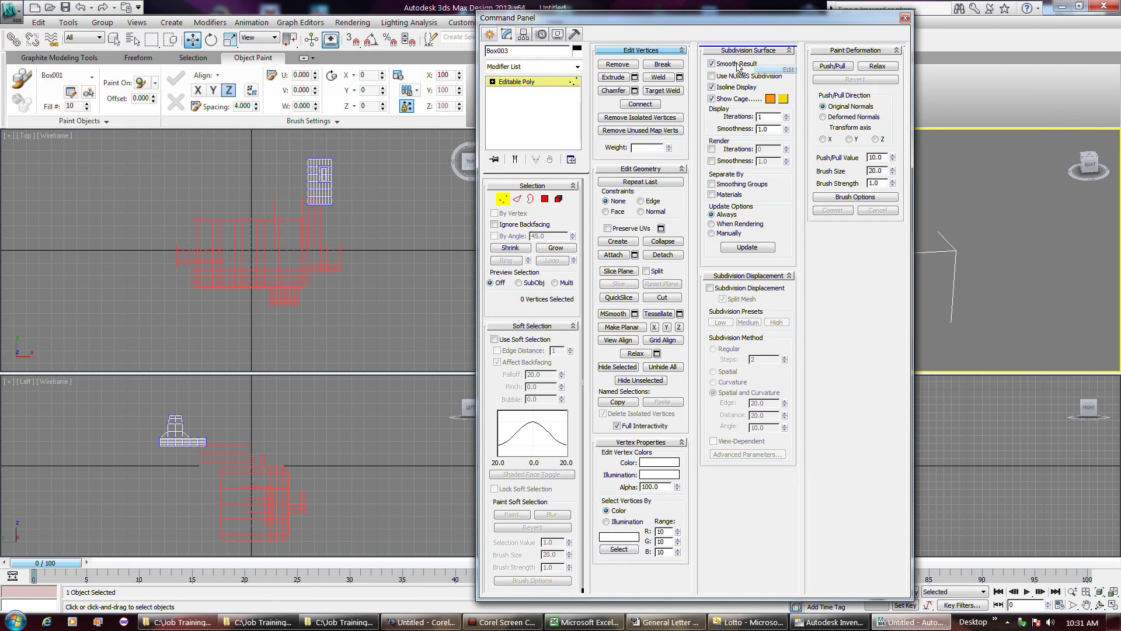